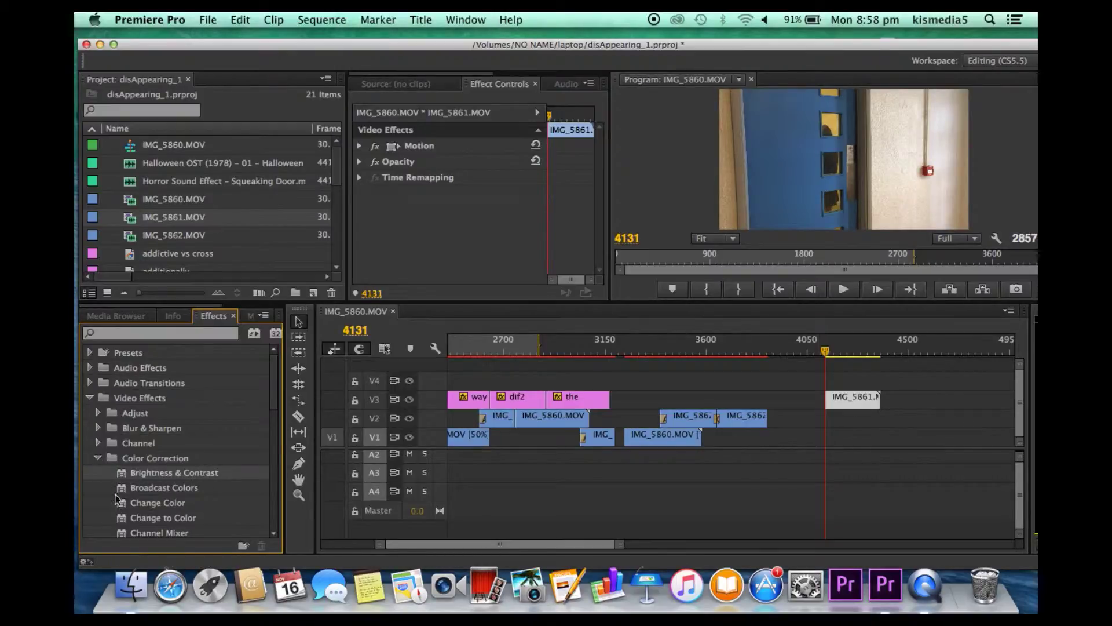
Apply the Tint effect from Color Correction to the IMG_5861 clip on track V3
left_click(122, 503)
left_click_drag(851, 407, 205, 508)
scroll(510, 503, "right", 5)
scroll(249, 484, "down", 4)
scroll(249, 483, "down", 3)
left_click_drag(154, 472, 802, 398)
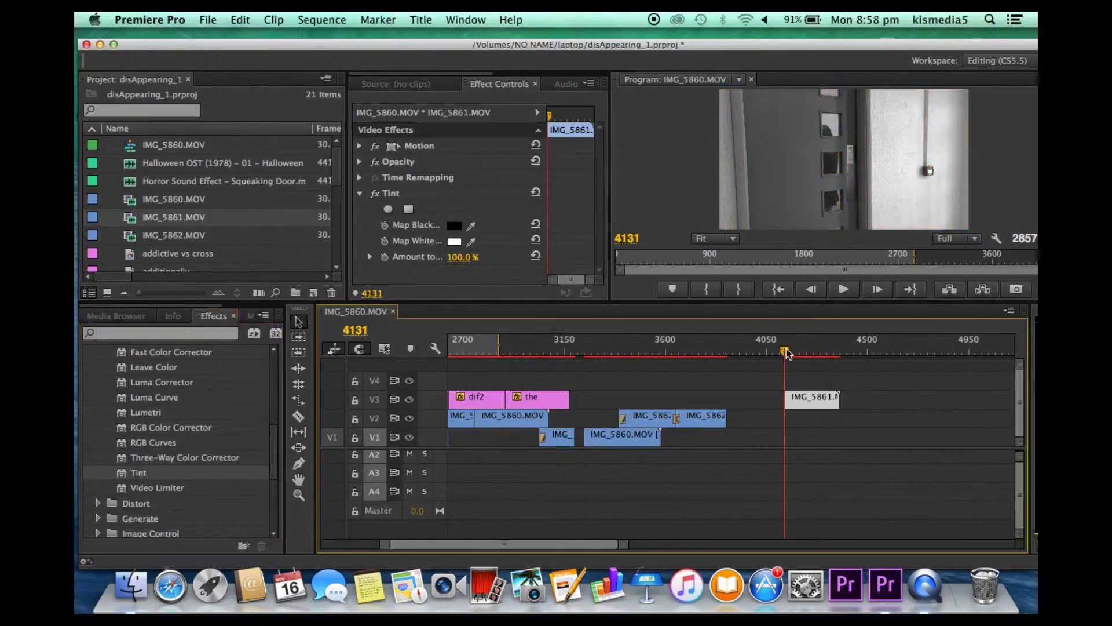
Set the Tint effect's Map White colour on the IMG_5861 clip to the dark grey 655B5B
left_click(797, 349)
left_click(454, 241)
left_click(439, 253)
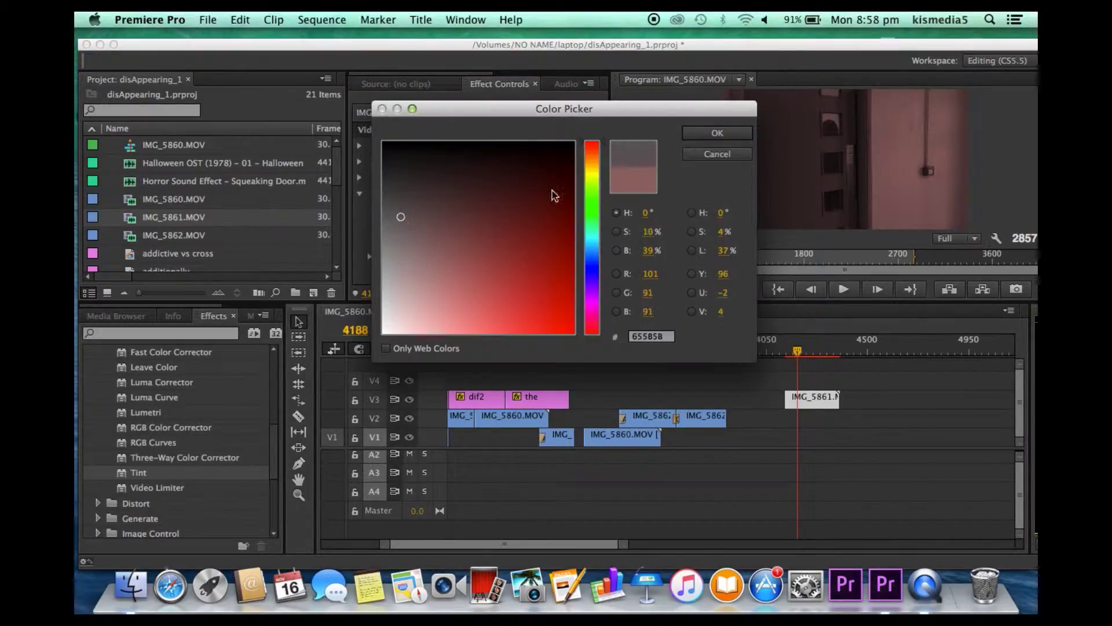
left_click(716, 133)
Apply Brightness & Contrast to the IMG_5861 clip with brightness 20 and contrast -26
scroll(220, 444, "up", 5)
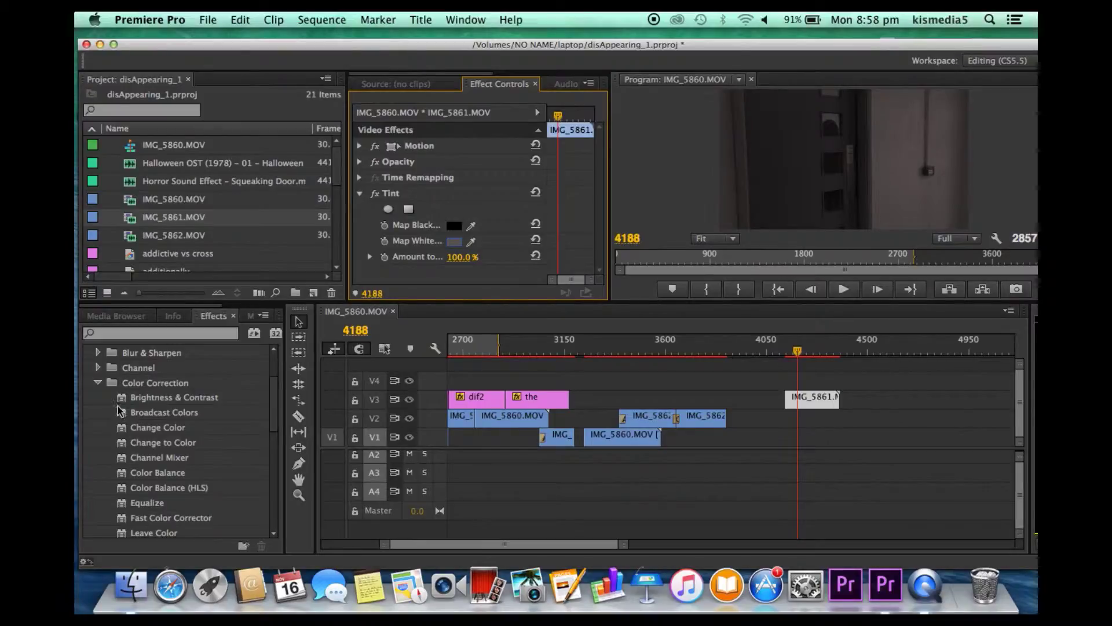
left_click_drag(125, 400, 802, 403)
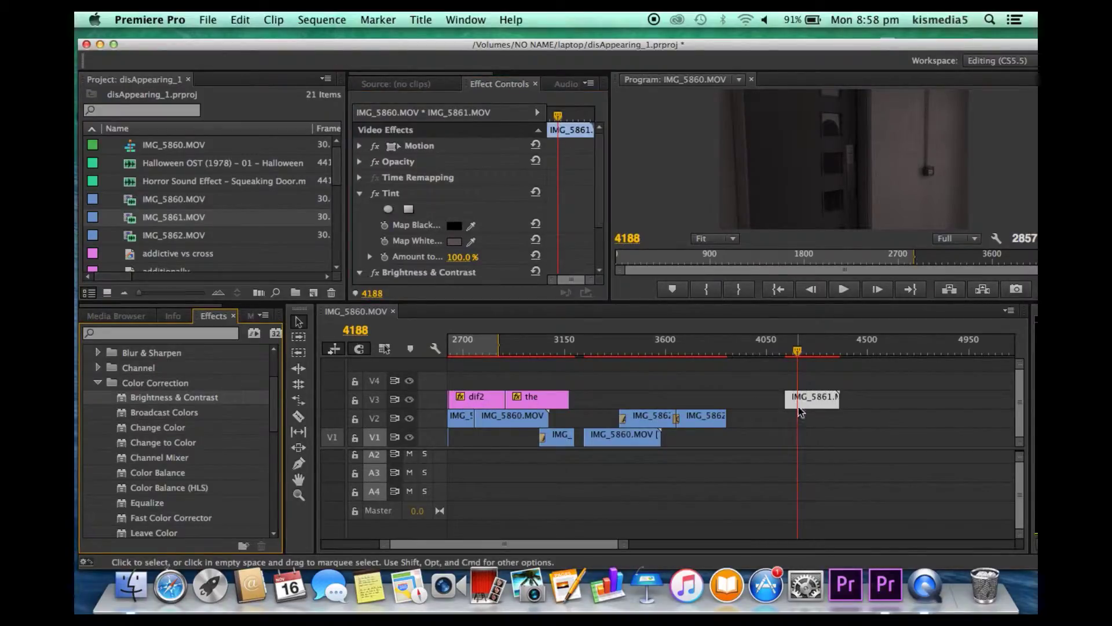
scroll(467, 218, "down", 2)
mouse_move(452, 243)
left_mouse_down()
mouse_move(466, 244)
mouse_move(438, 260)
mouse_move(497, 259)
mouse_move(440, 259)
left_mouse_up()
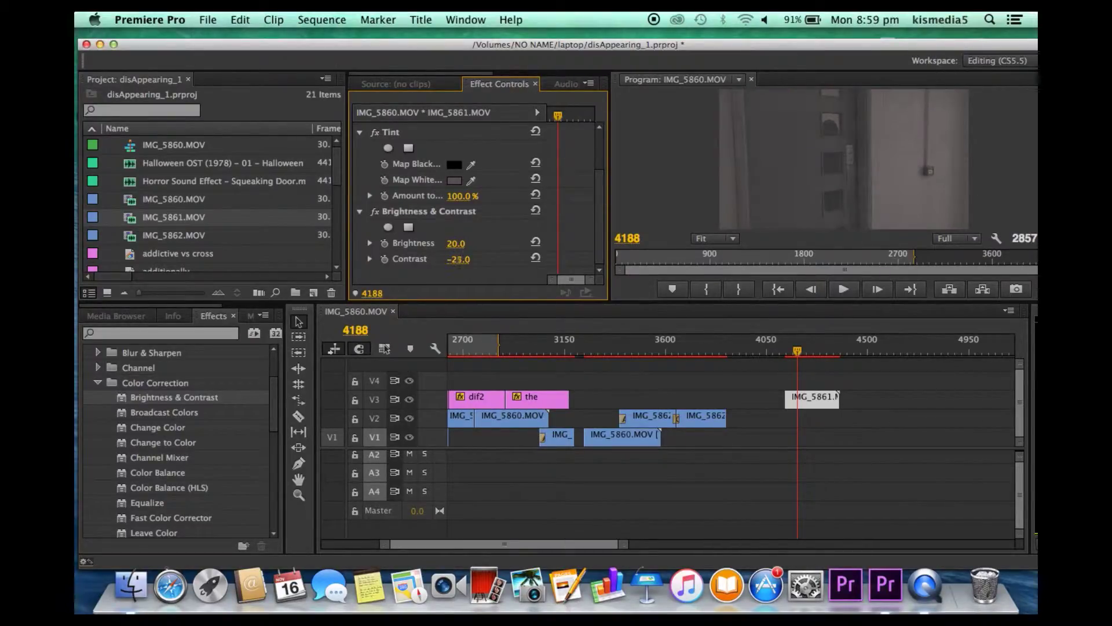
Change the IMG_5861 clip's Map White tint colour to the dark red 660C0C and play the clip back
left_click(454, 180)
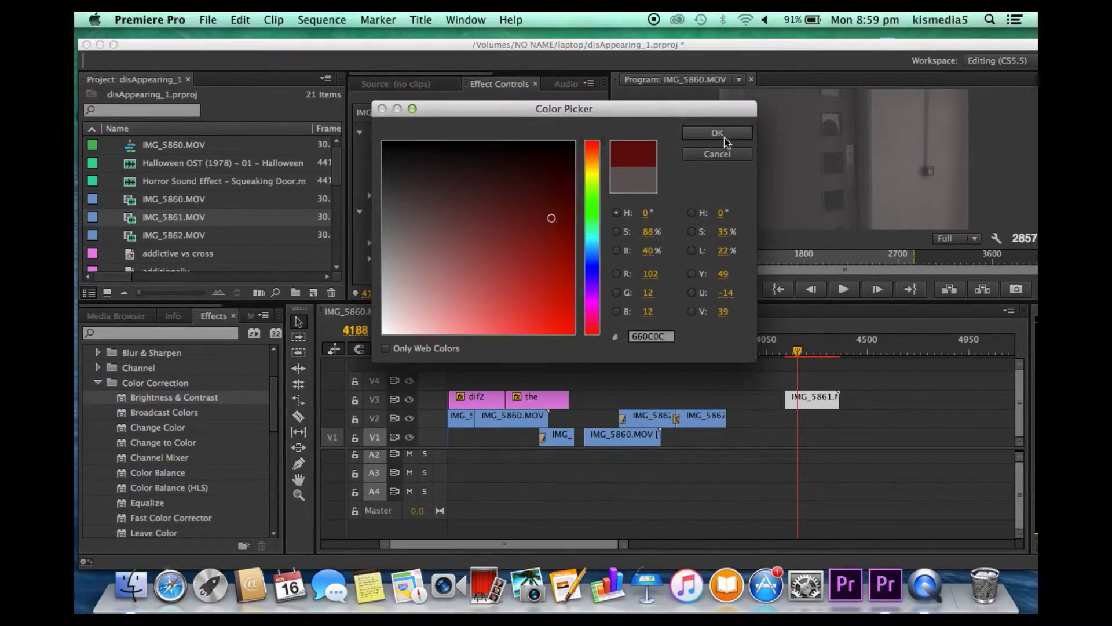
left_click(717, 133)
left_click_drag(798, 352, 787, 351)
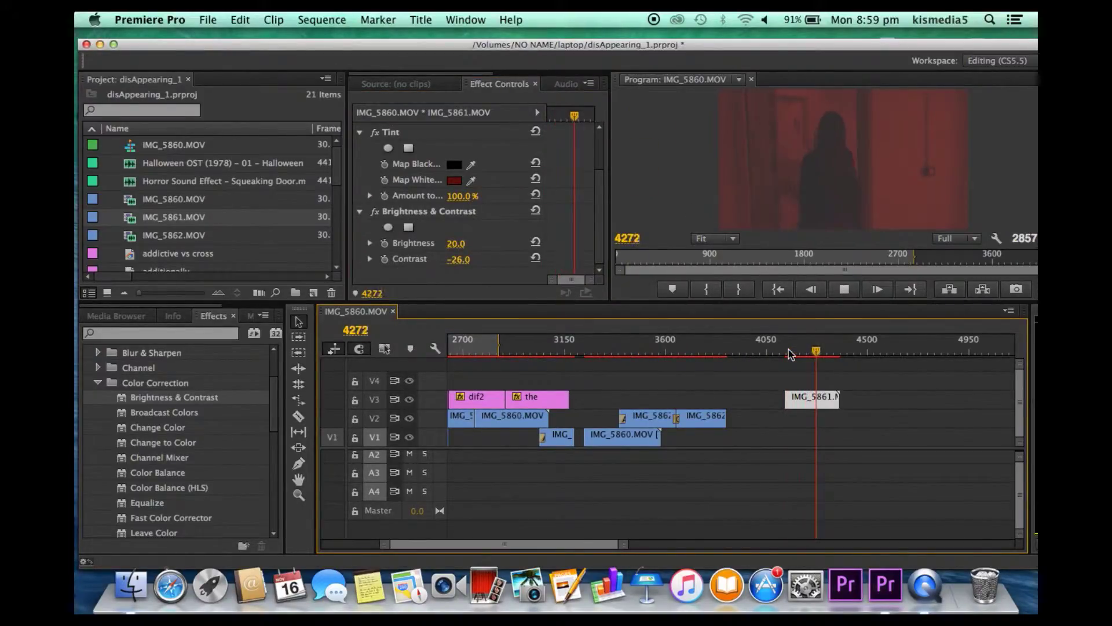
Place IMG_5862.MOV on track V2 at frame 4314 and play it up to frame 4389
left_click(93, 236)
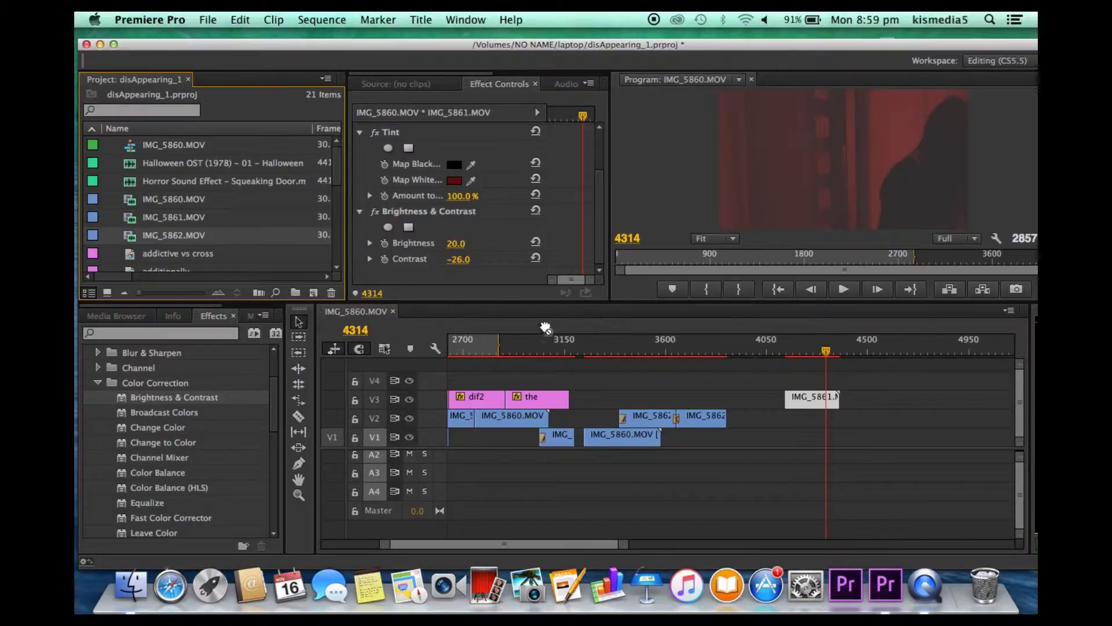
left_click_drag(546, 328, 840, 417)
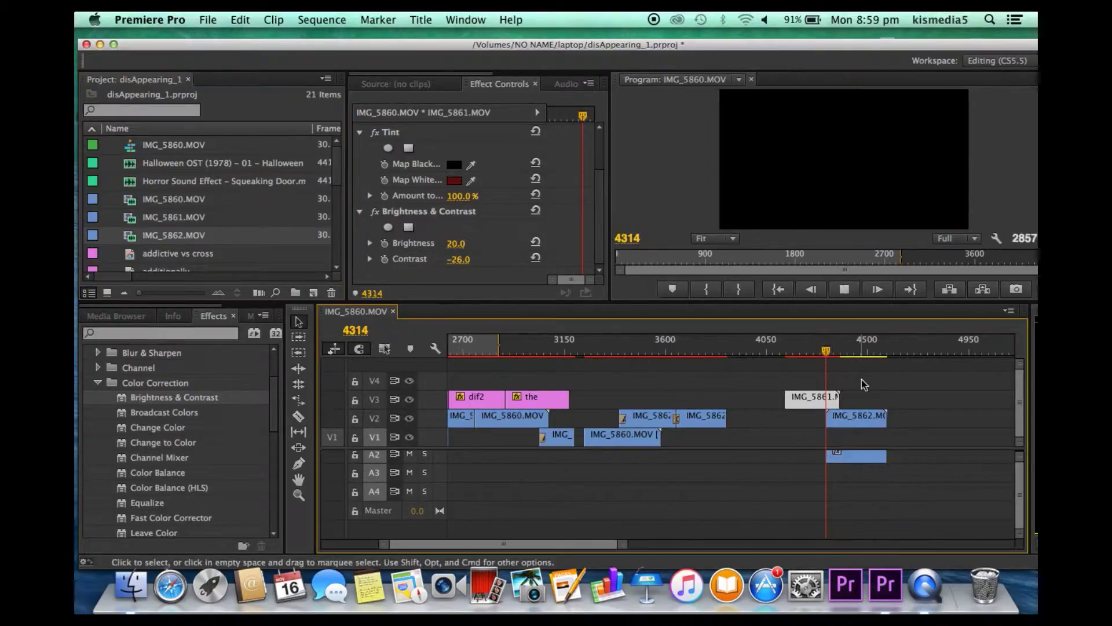
key("space")
left_click(842, 350)
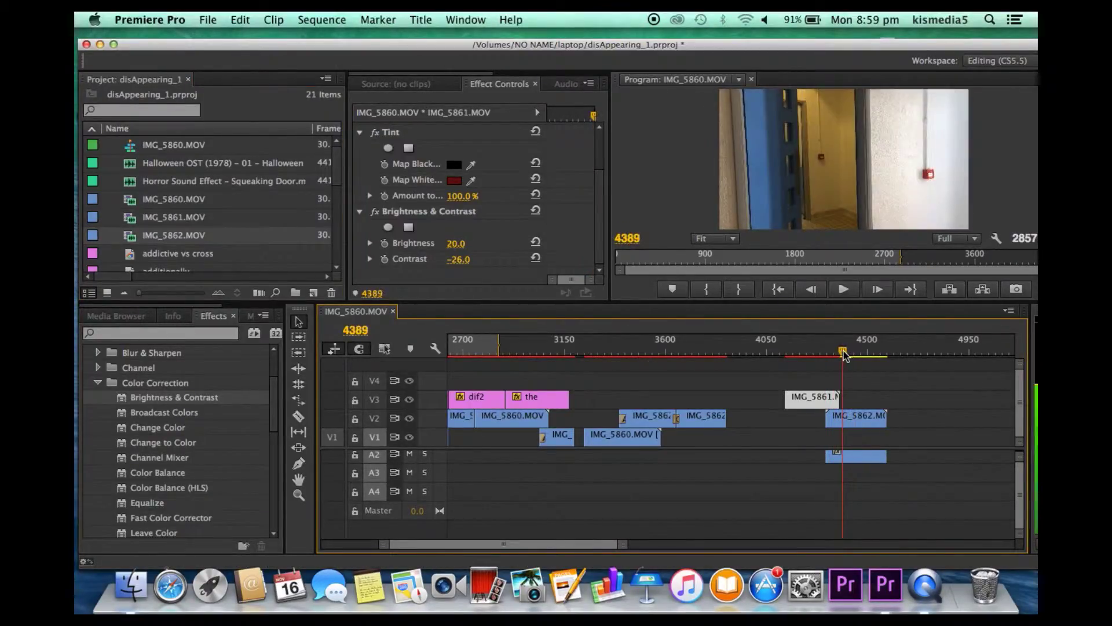
Split the new IMG_5862 clip at frame 4389 and delete the part before the cut
left_click(299, 415)
left_click(842, 418)
left_click(298, 321)
left_click(835, 422)
key("Delete")
Move the remaining IMG_5862 clip to track V4, overlapping the IMG_5861 clip, and delete its leftover audio on A2
left_click_drag(873, 420, 835, 381)
left_click_drag(807, 350, 767, 351)
left_click(843, 460)
key("Delete")
mouse_move(821, 382)
left_mouse_down()
mouse_move(847, 380)
mouse_move(838, 388)
left_mouse_up()
Play back the overlap between the IMG_5861 and IMG_5862 clips
left_click(814, 351)
left_click(798, 350)
key("space")
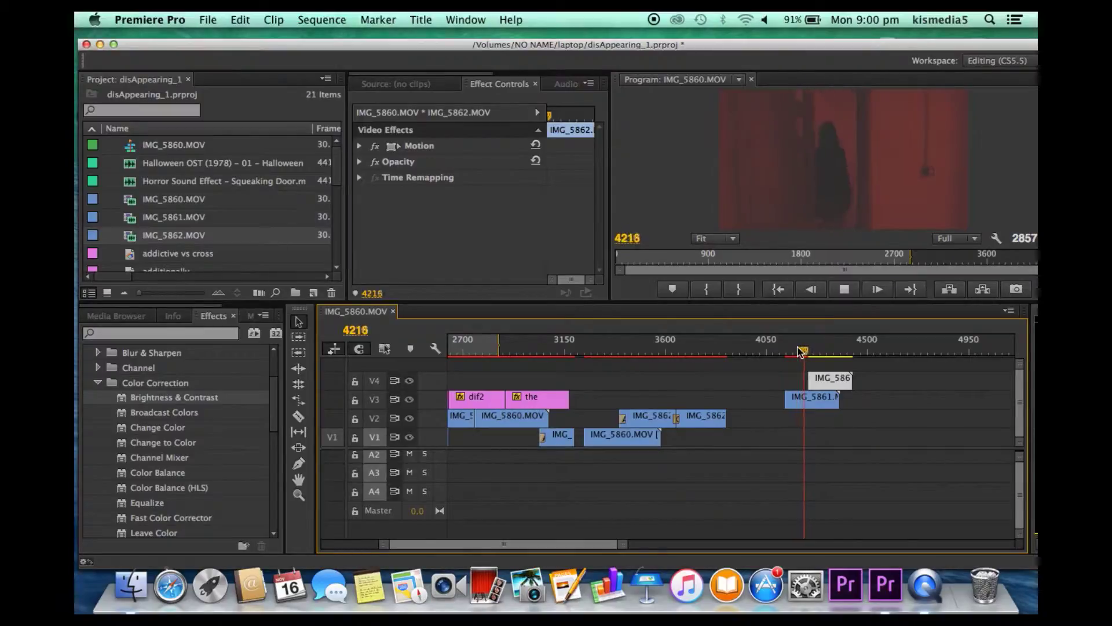
key("space")
Split the IMG_5862 clip on V4 at frame 4278 and delete the part before the cut
left_click(299, 416)
left_click(818, 350)
left_click(817, 380)
left_click(297, 322)
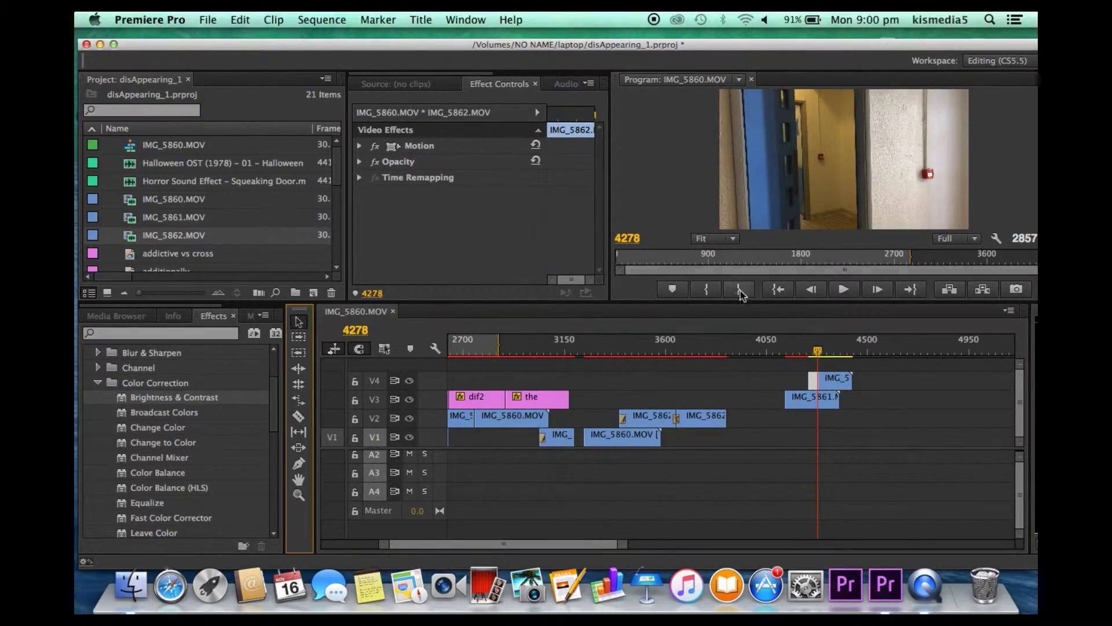
left_click(813, 385)
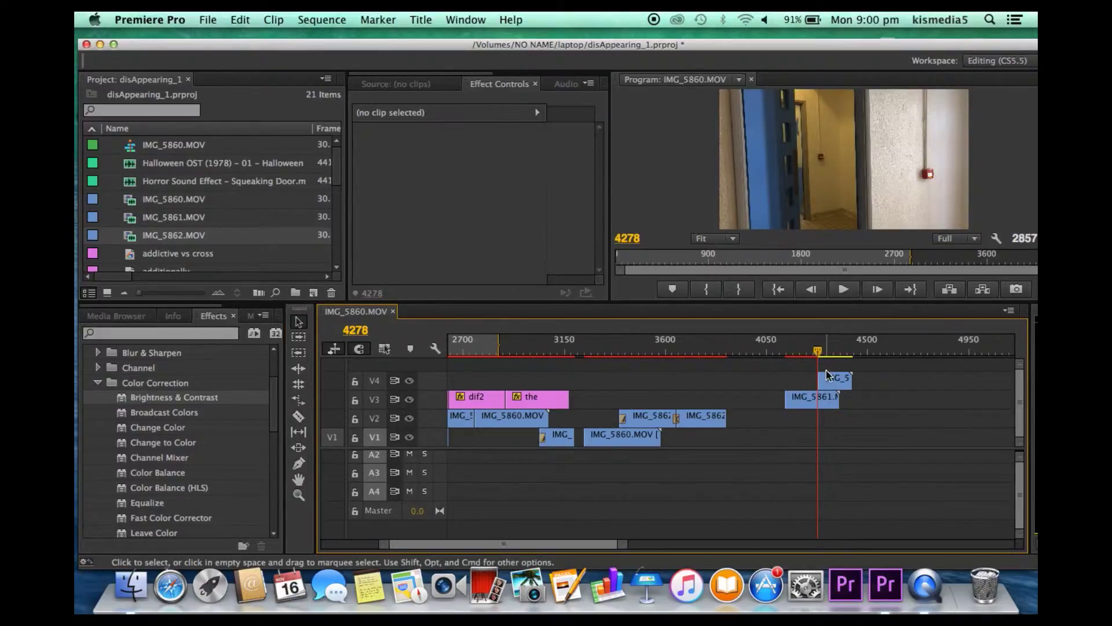
key("Delete")
Move the trimmed IMG_5862 clip on V4 slightly earlier to start at frame 4265
left_click(814, 351)
left_click_drag(815, 351, 810, 351)
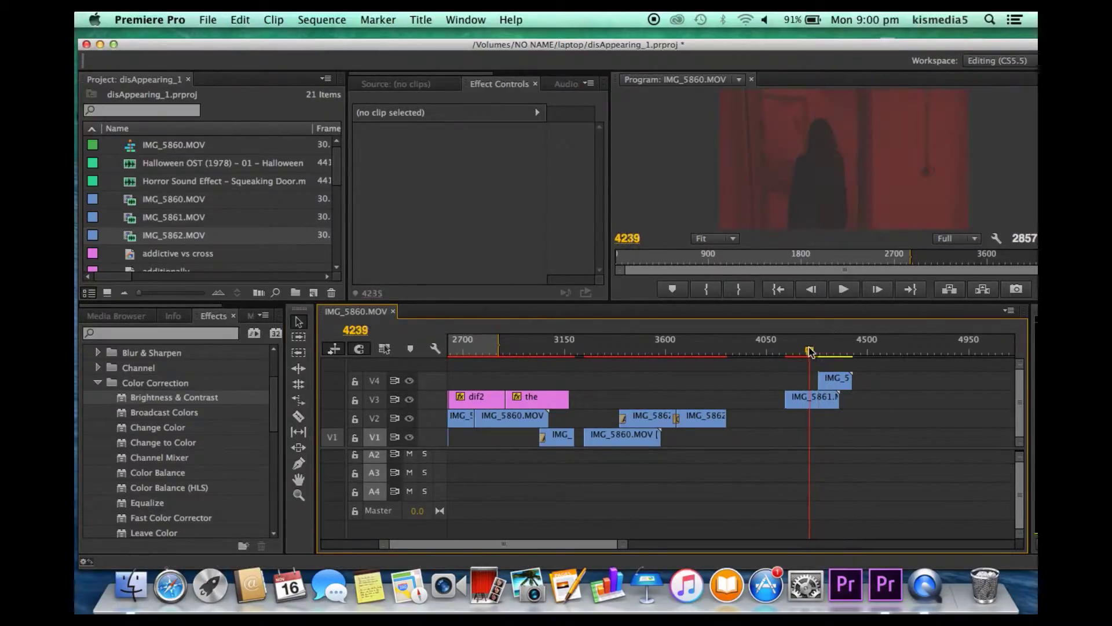
left_click(821, 352)
left_click(833, 380)
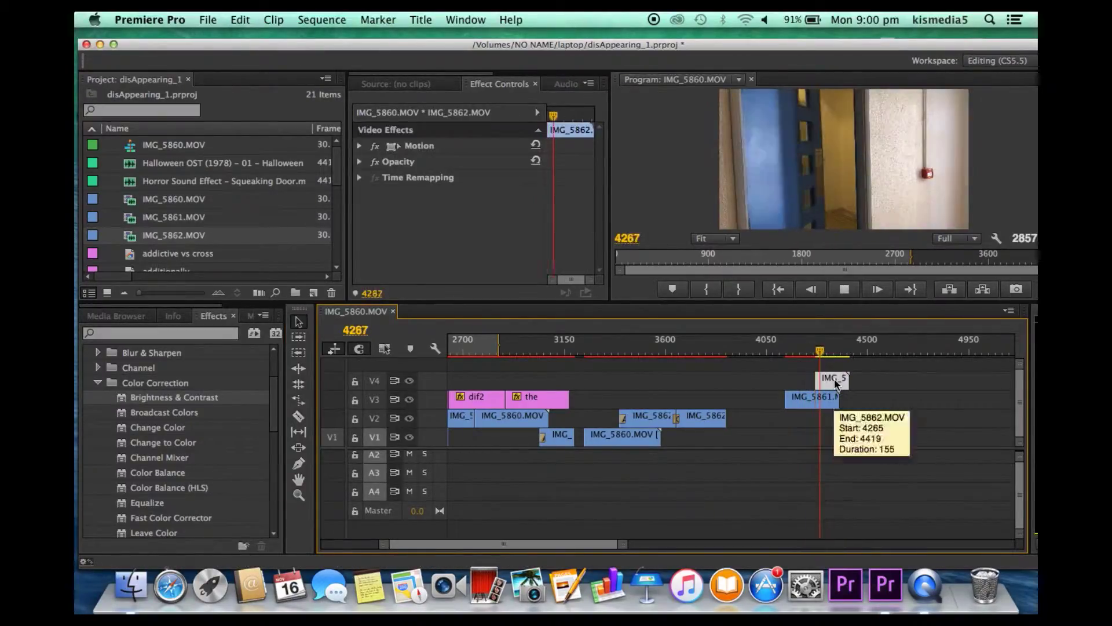
Apply the Tint effect to the IMG_5862 clip on V4 with Map White set to a dark red
scroll(161, 422, "down", 8)
left_click(145, 399)
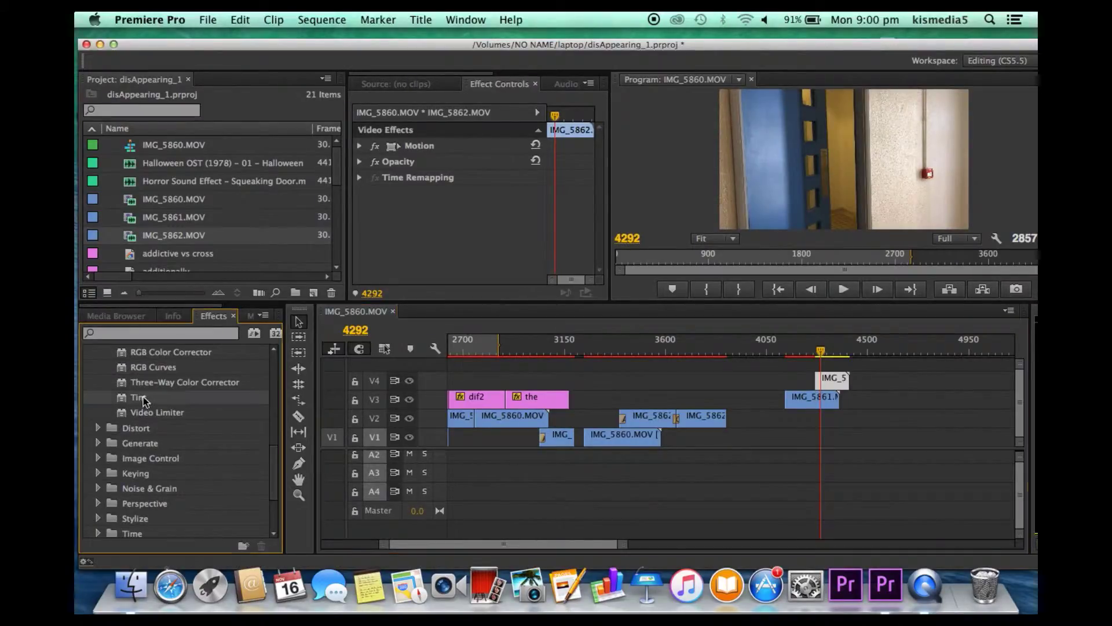
left_click_drag(840, 388, 840, 386)
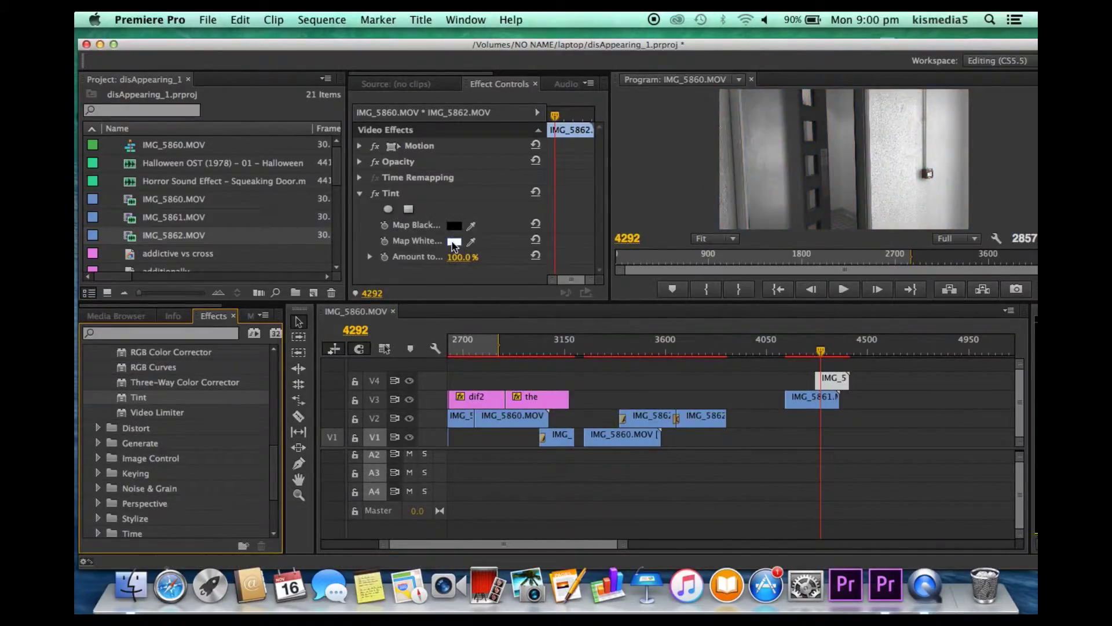
left_click(454, 242)
left_click(552, 210)
left_click(717, 132)
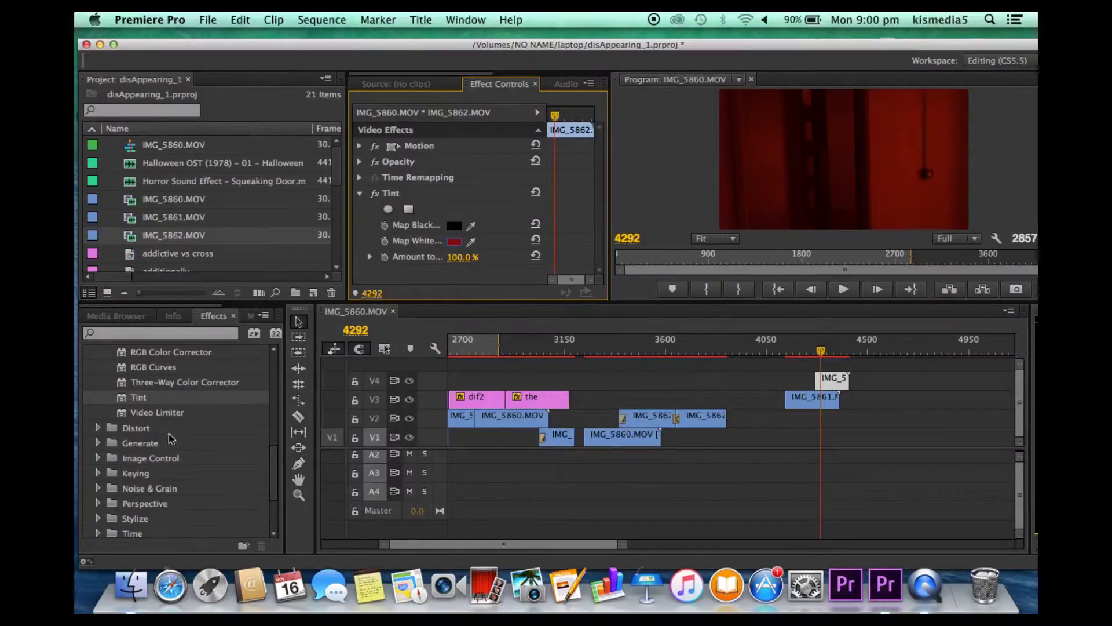
Apply Brightness & Contrast to the IMG_5862 clip on V4 and set the brightness to 20
scroll(148, 429, "up", 5)
left_click_drag(826, 393, 833, 382)
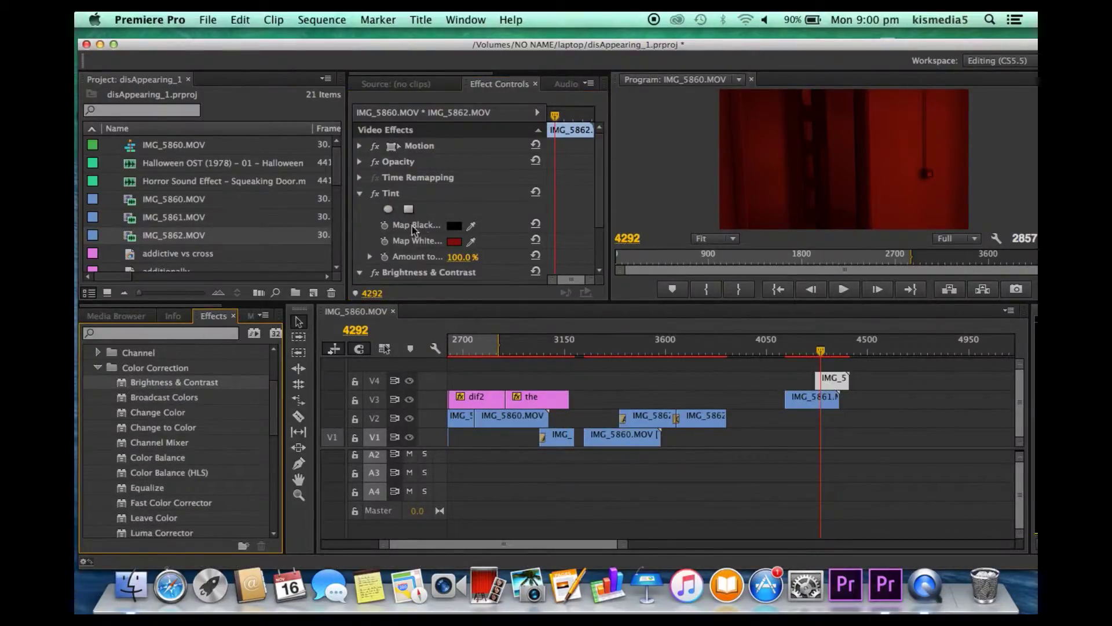
scroll(427, 241, "down", 5)
mouse_move(453, 244)
left_mouse_down()
mouse_move(430, 244)
mouse_move(473, 243)
left_mouse_up()
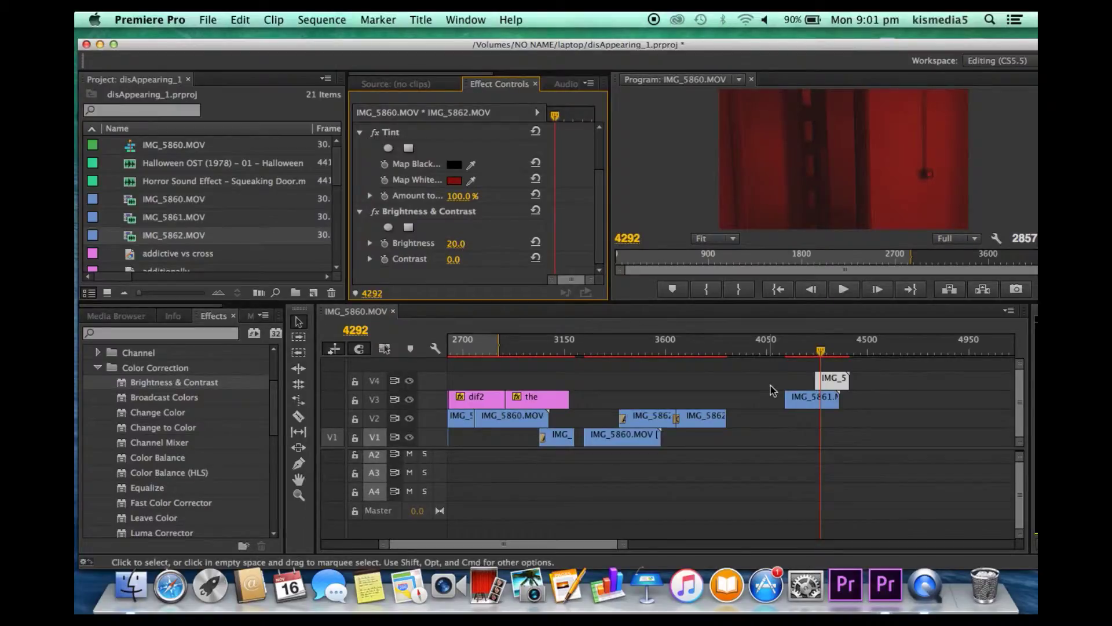
Check the IMG_5861 clip's contrast and set the IMG_5862 clip's contrast to the matching -26
left_click(811, 398)
scroll(515, 249, "down", 3)
left_click(832, 378)
scroll(467, 219, "down", 3)
left_click(463, 257)
type("-26")
key("Return")
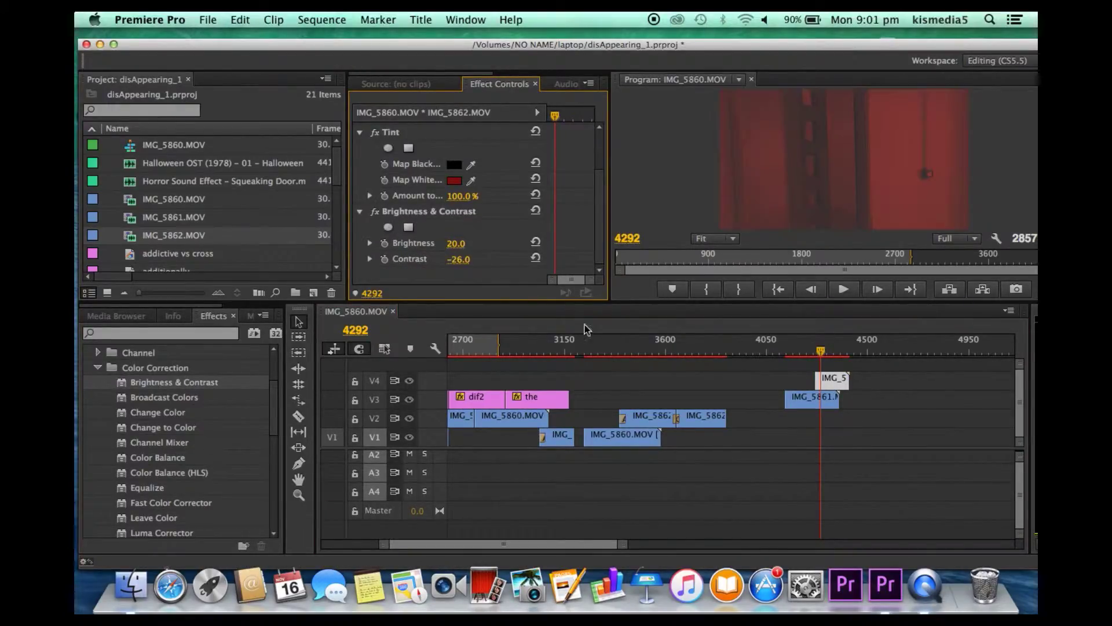
Play back the tinted IMG_5861 and IMG_5862 clips from the start of the section
left_click_drag(819, 351, 789, 353)
left_click(805, 371)
key("space")
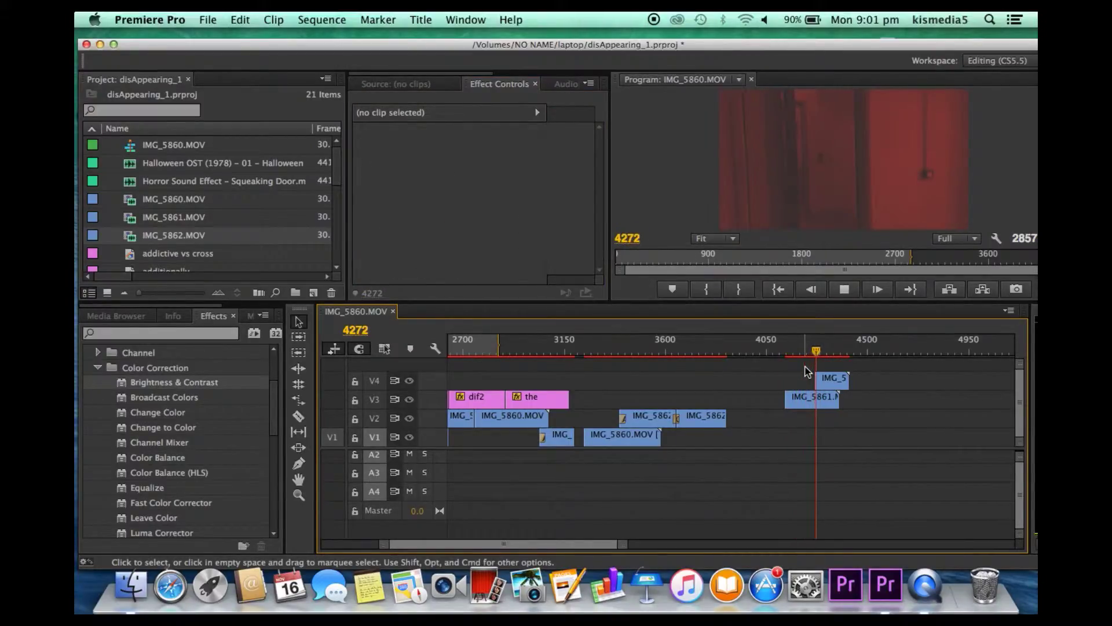
Mark an In point at frame 4081 and an Out point at frame 4460, and render that range
left_click(774, 351)
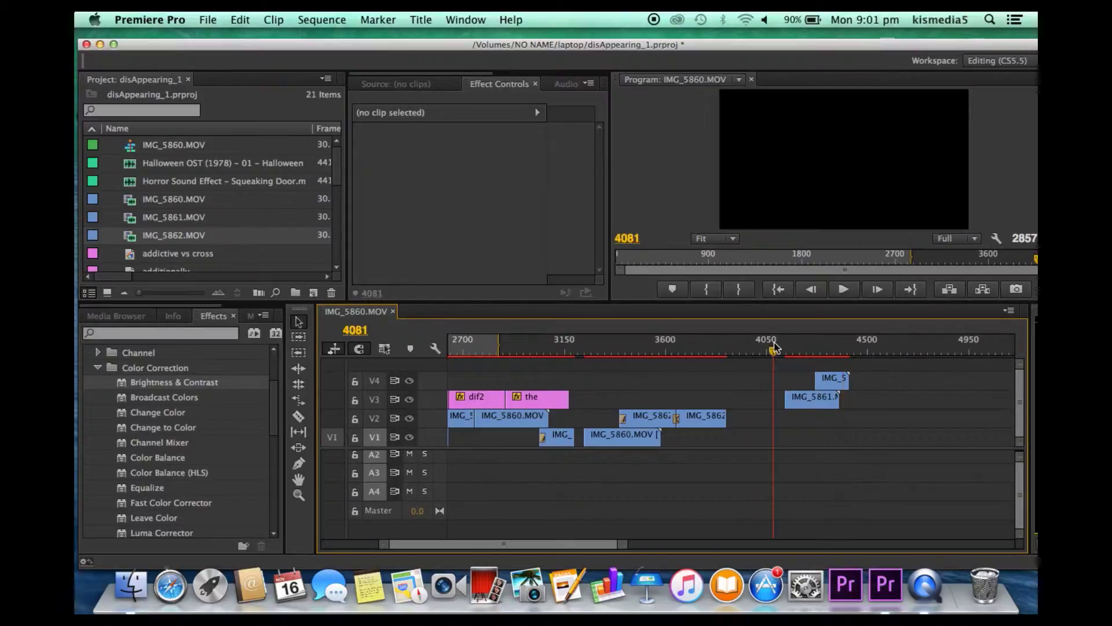
key("i")
left_click(860, 351)
key("o")
left_click(323, 20)
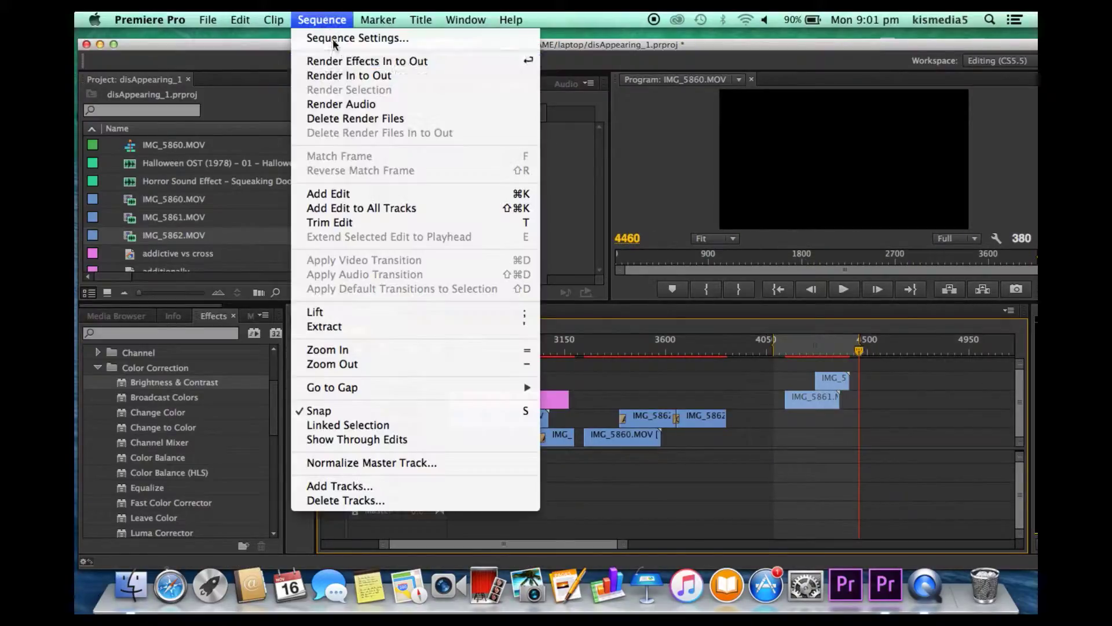
left_click(341, 77)
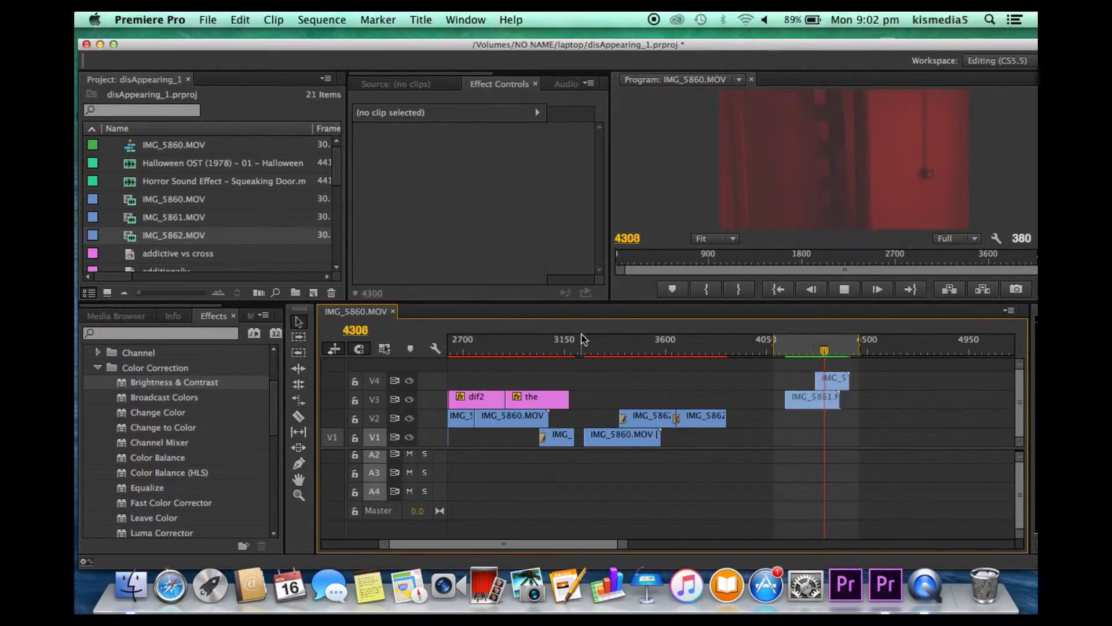
Apply a Cross Dissolve to the start of the IMG_5862 clip on V4 and play the transition back
left_click(97, 368)
mouse_move(808, 350)
left_mouse_down()
mouse_move(821, 351)
mouse_move(812, 355)
left_mouse_up()
scroll(179, 453, "down", 3)
scroll(174, 440, "up", 5)
left_click(89, 398)
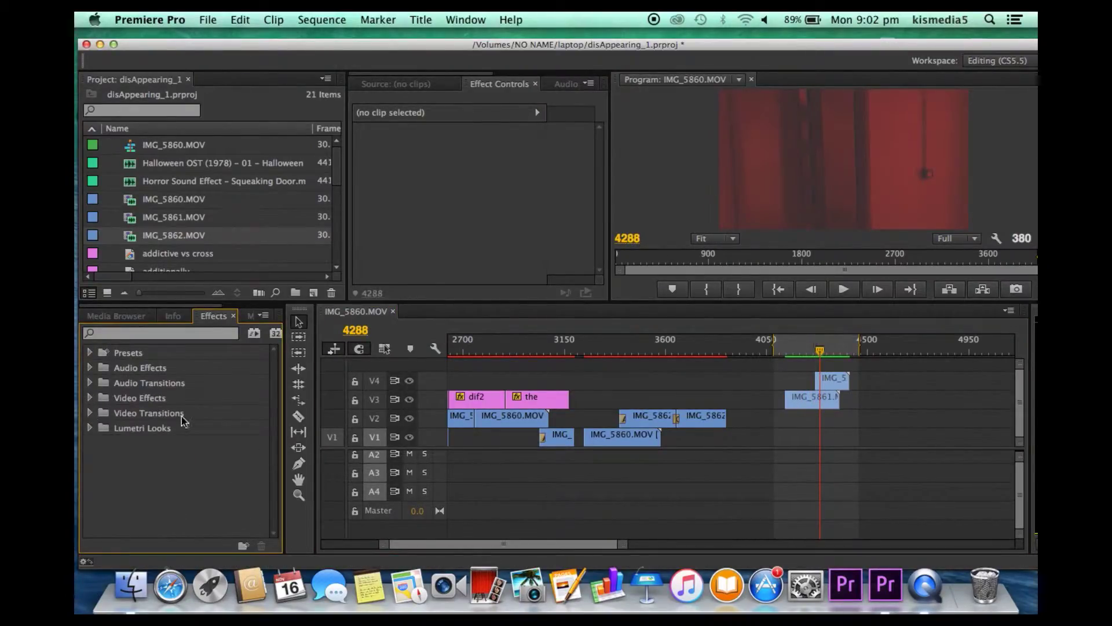
left_click(89, 413)
left_click(97, 442)
left_click_drag(160, 472, 267, 458)
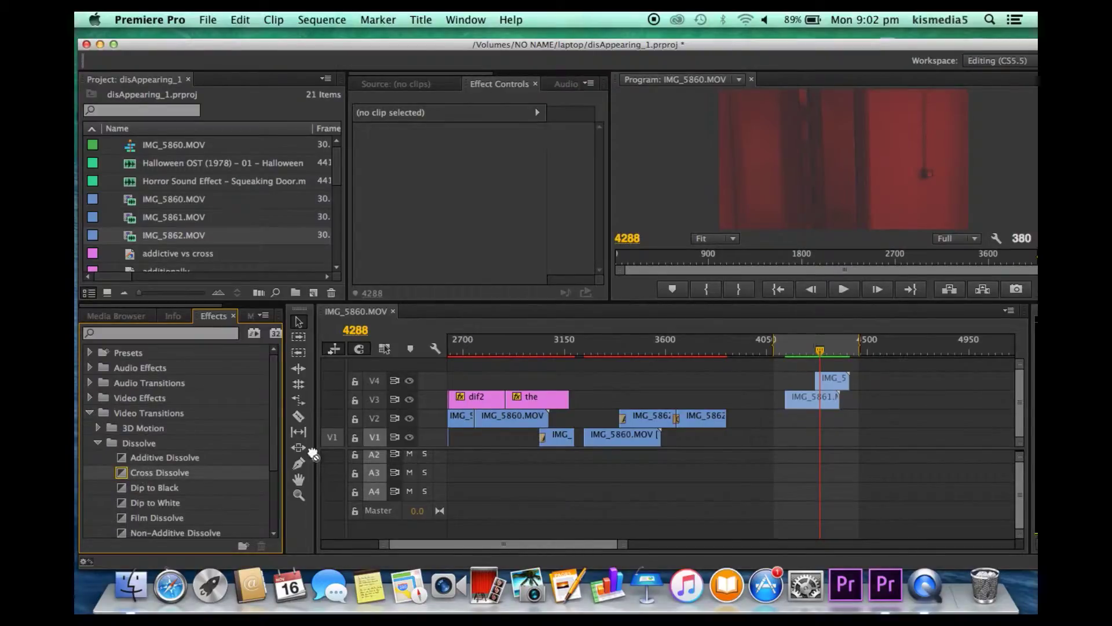
key("space")
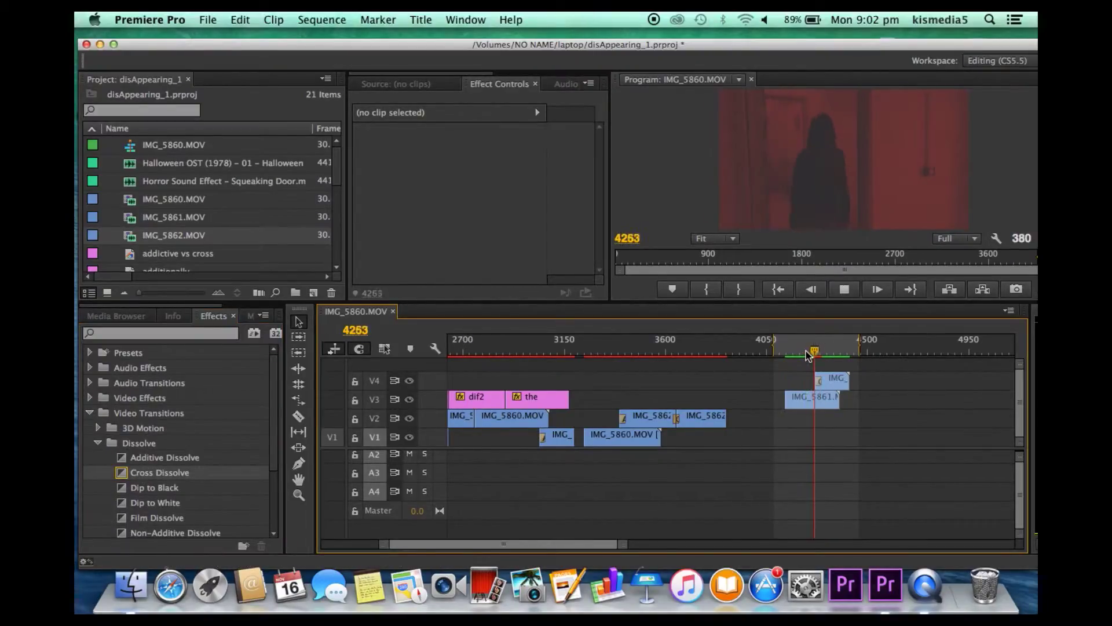
key("space")
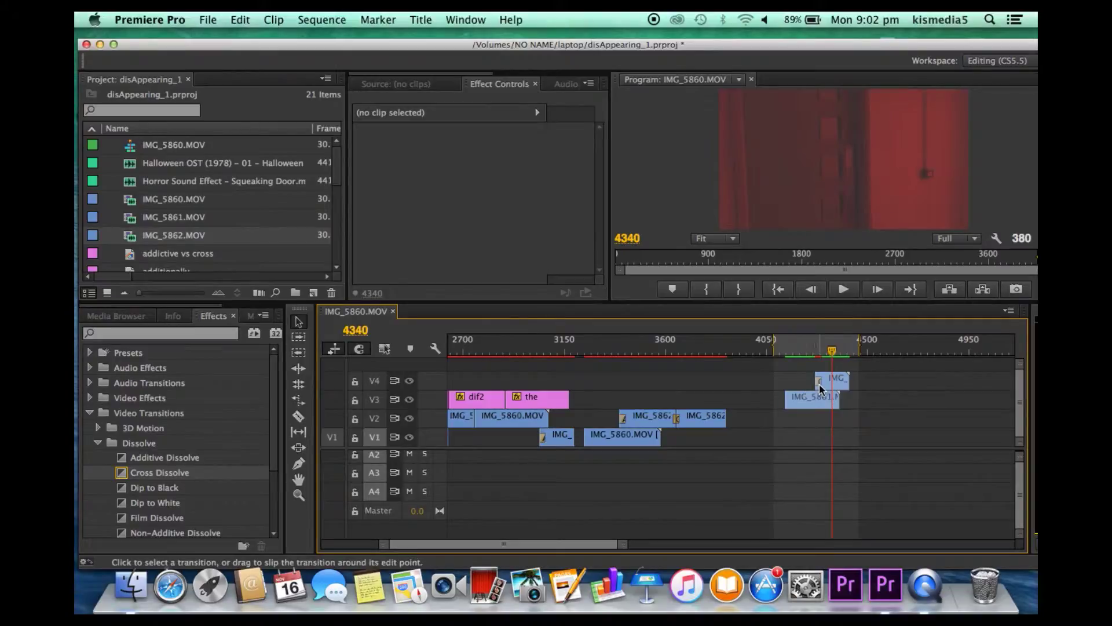
Apply an Additive Dissolve to the start of the IMG_5862 clip on V4 and play it back
left_click_drag(160, 461, 440, 438)
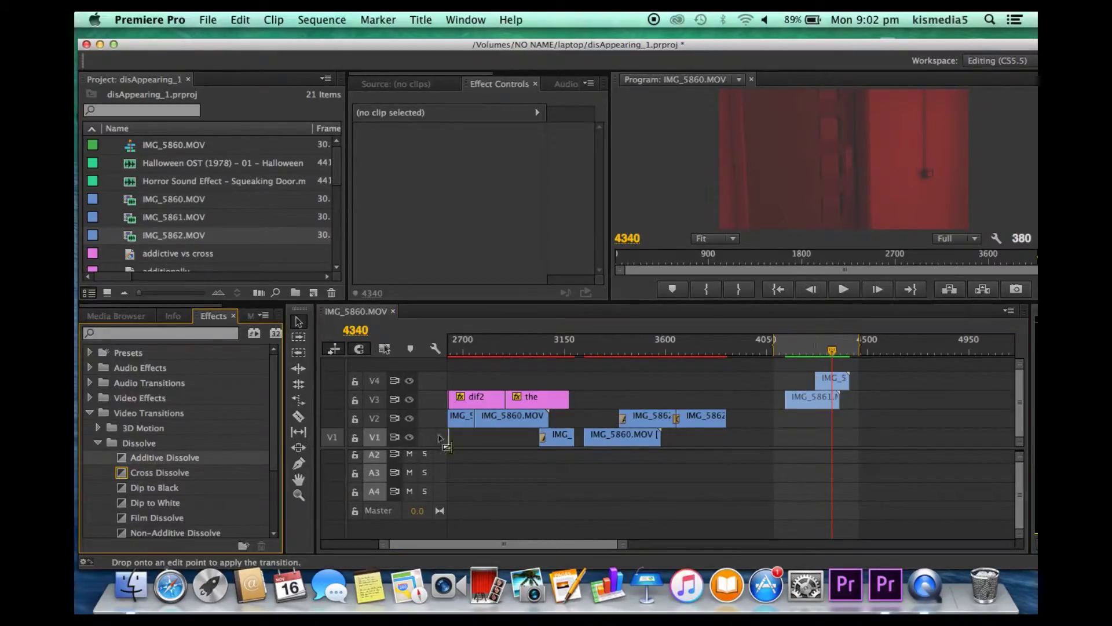
left_click_drag(823, 381, 822, 380)
left_click(809, 350)
key("space")
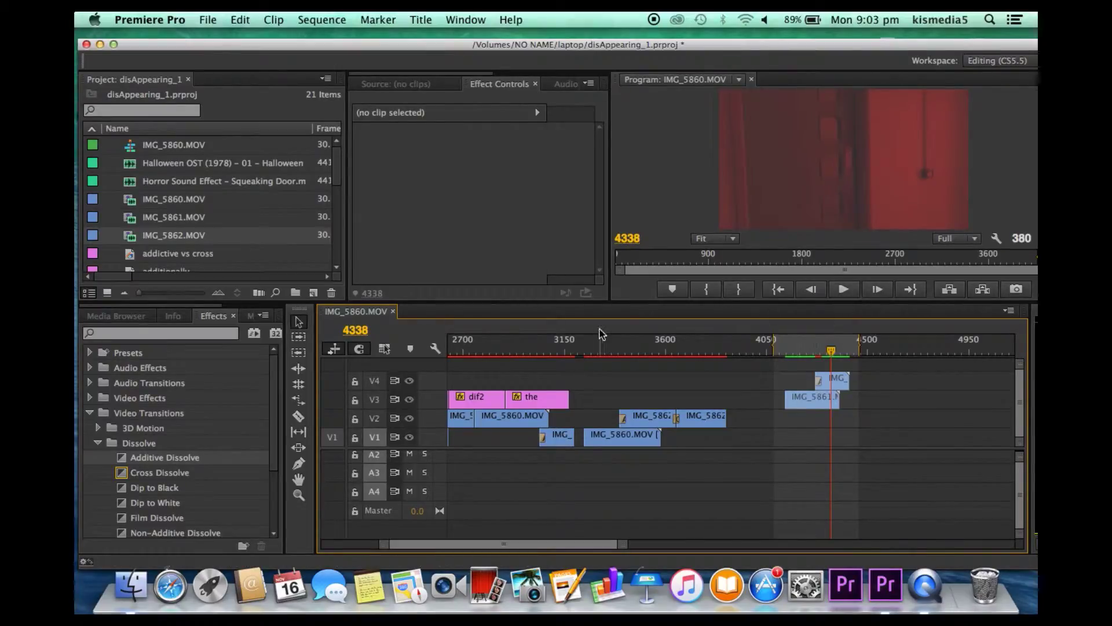
Reshape the "FADE IN effect" title's text box to about 1333 by 208 on one line, centre it, and close the title
key("minus")
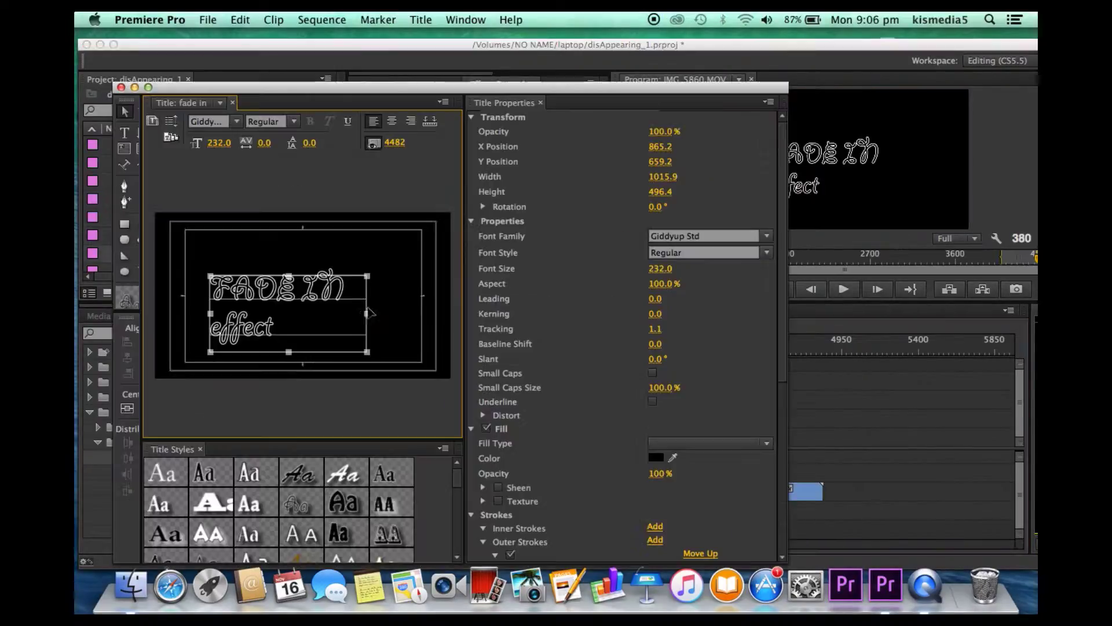
left_click_drag(373, 261, 315, 352)
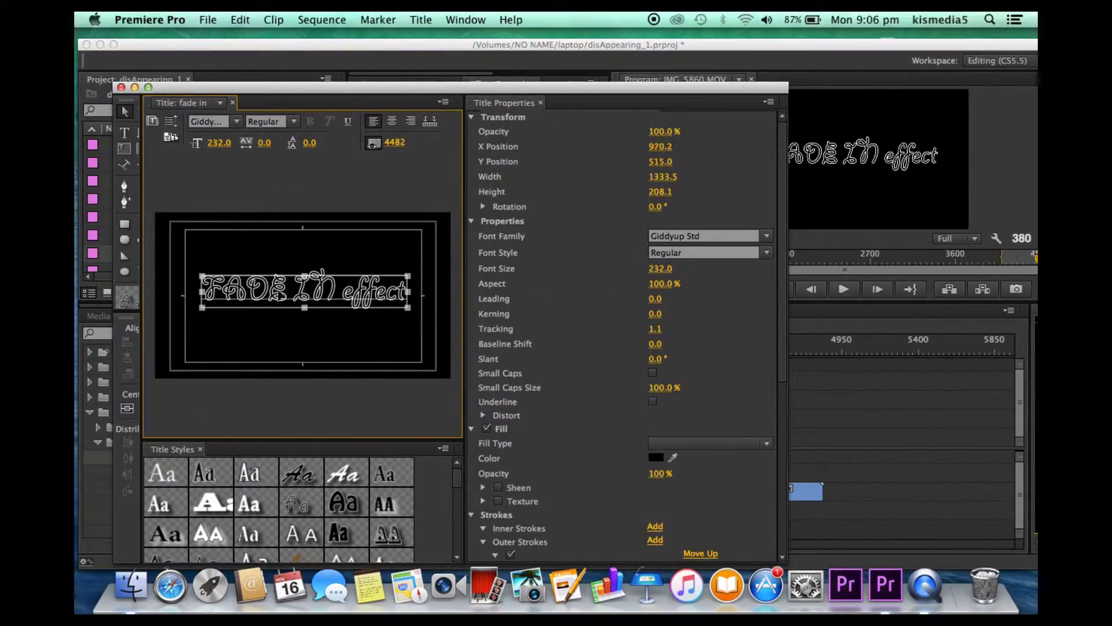
left_click(120, 87)
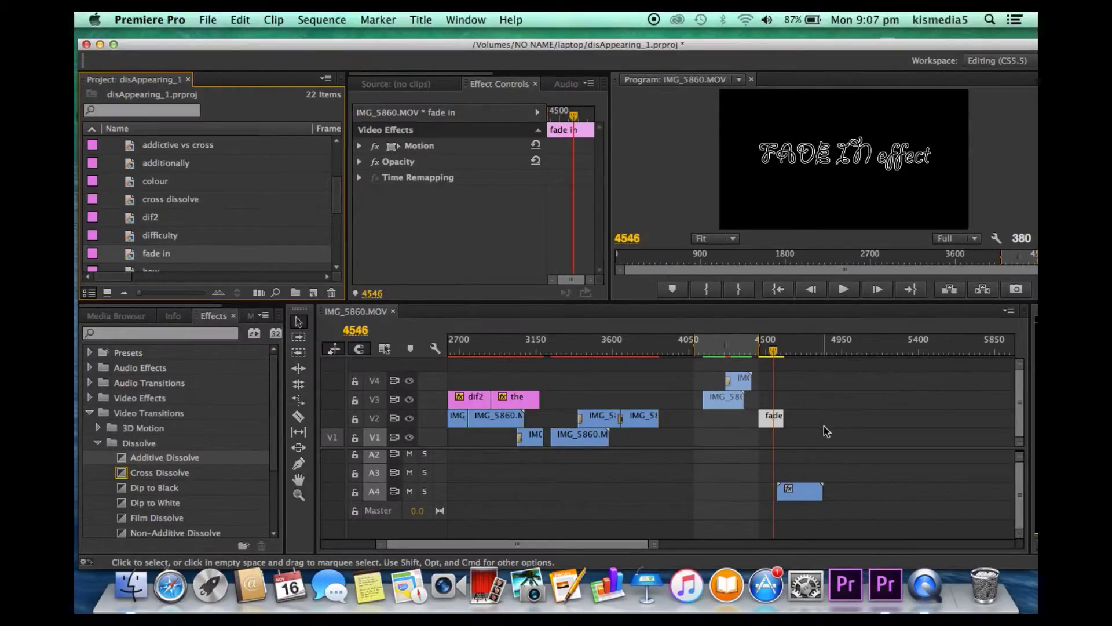
Delete the "fade in" title from the project together with its clip references in the sequence
key("Delete")
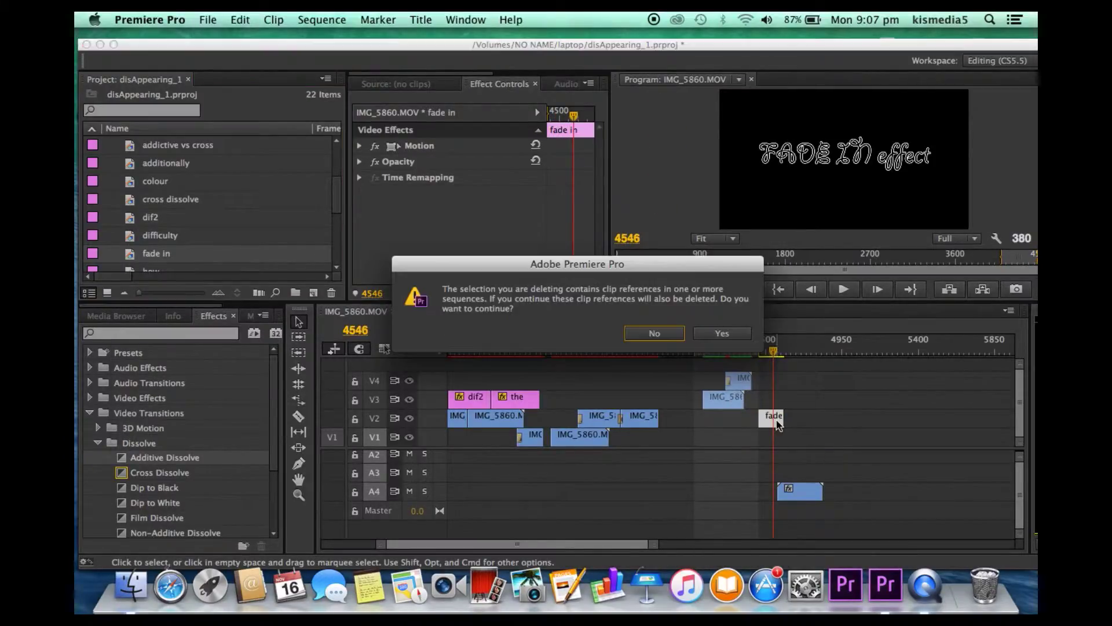
left_click(701, 334)
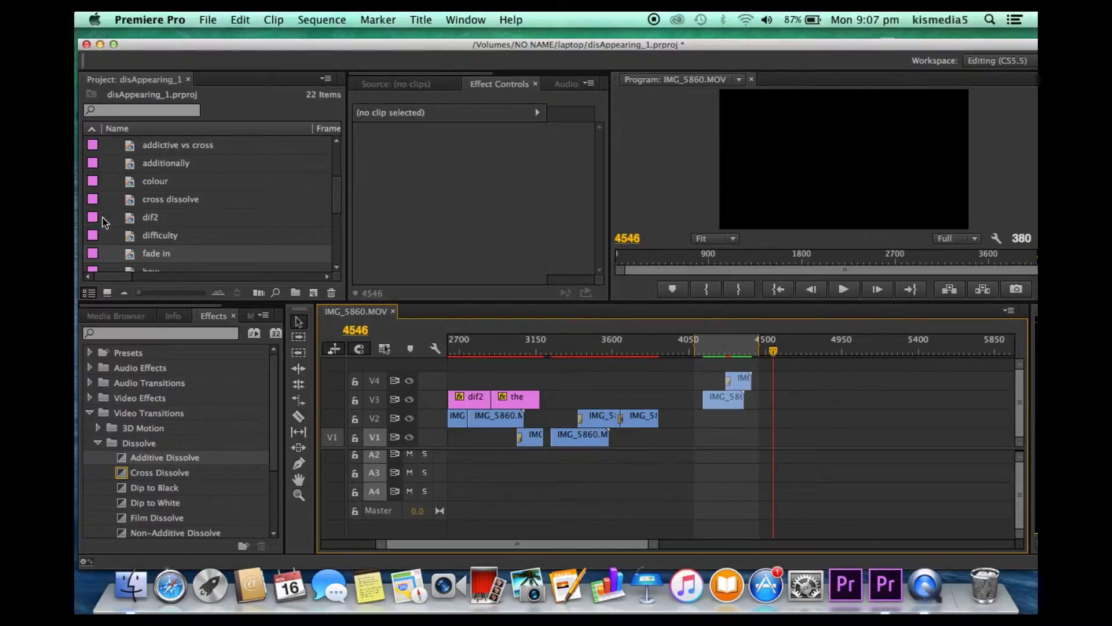
Place IMG_5862.MOV on V4 after the existing clips, delete its audio on A4, and play the clip
scroll(103, 174, "down", 5)
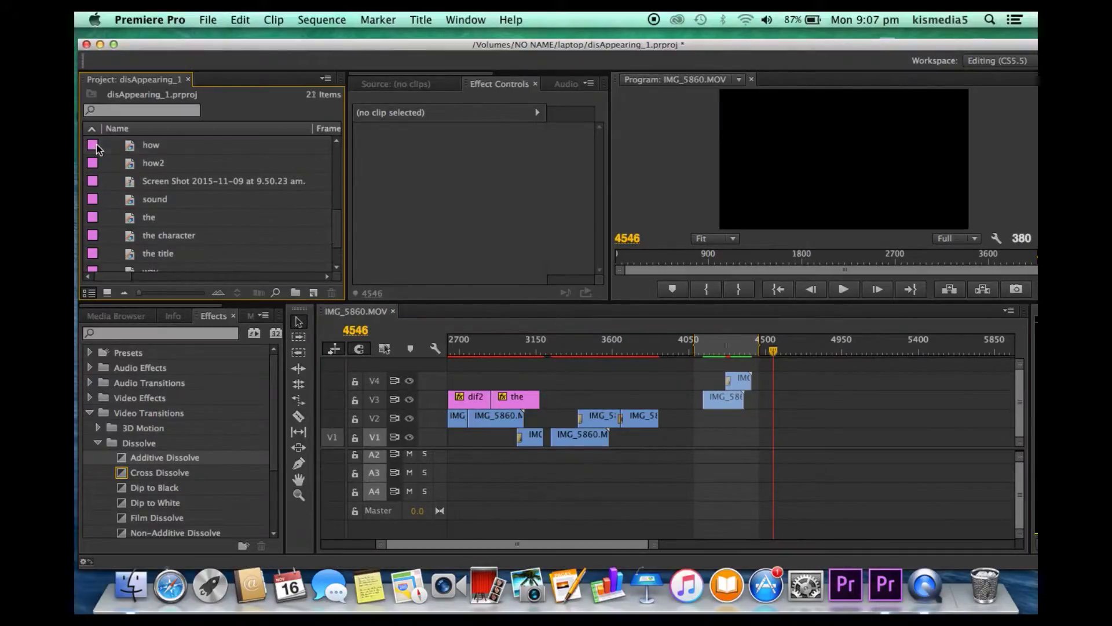
scroll(161, 205, "up", 5)
left_click_drag(108, 239, 798, 386)
left_click(795, 351)
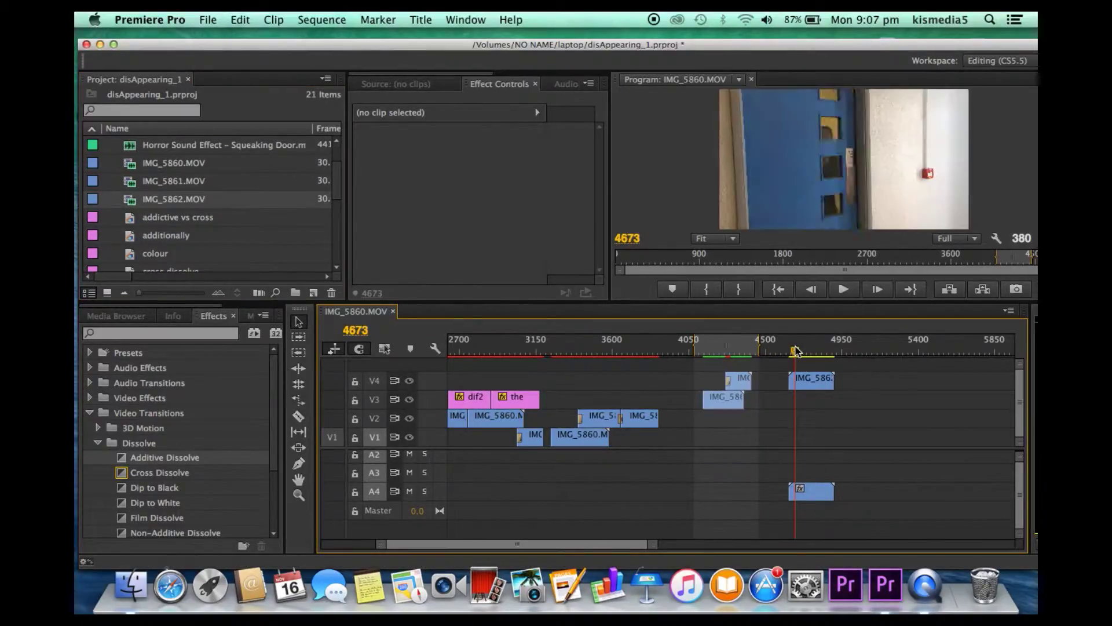
key("space")
left_click(811, 491)
key("Delete")
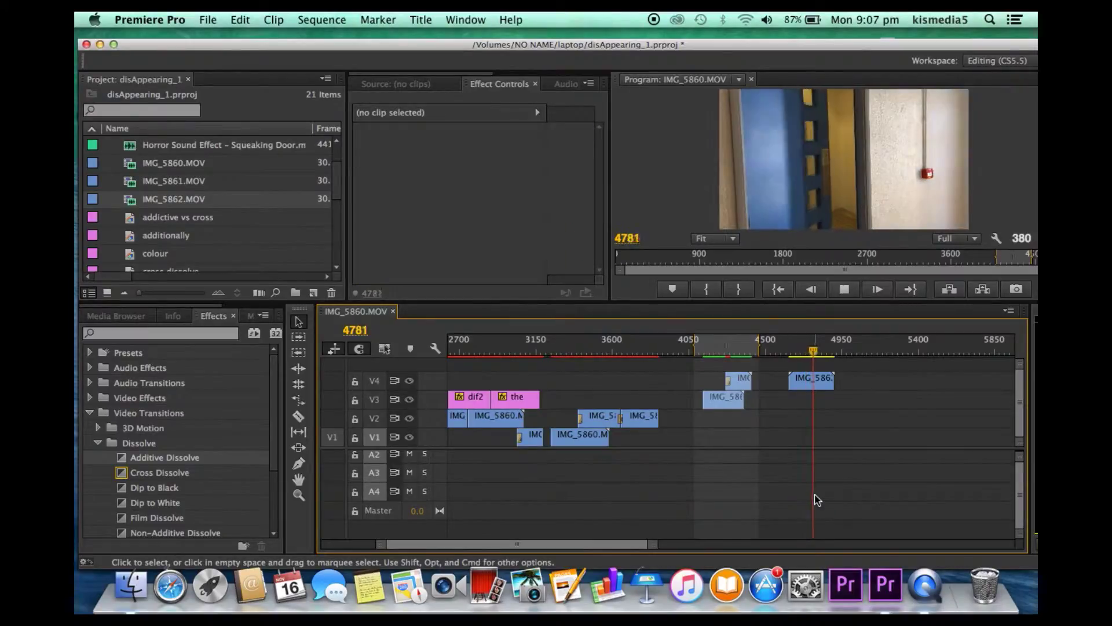
key("space")
Place IMG_5861.MOV on V3 directly after the IMG_5862 clip and play it to find the cut point
left_click_drag(174, 181, 834, 412)
key("space")
left_click(873, 350)
mouse_move(873, 346)
left_mouse_down()
mouse_move(907, 346)
mouse_move(872, 346)
left_mouse_up()
key("space")
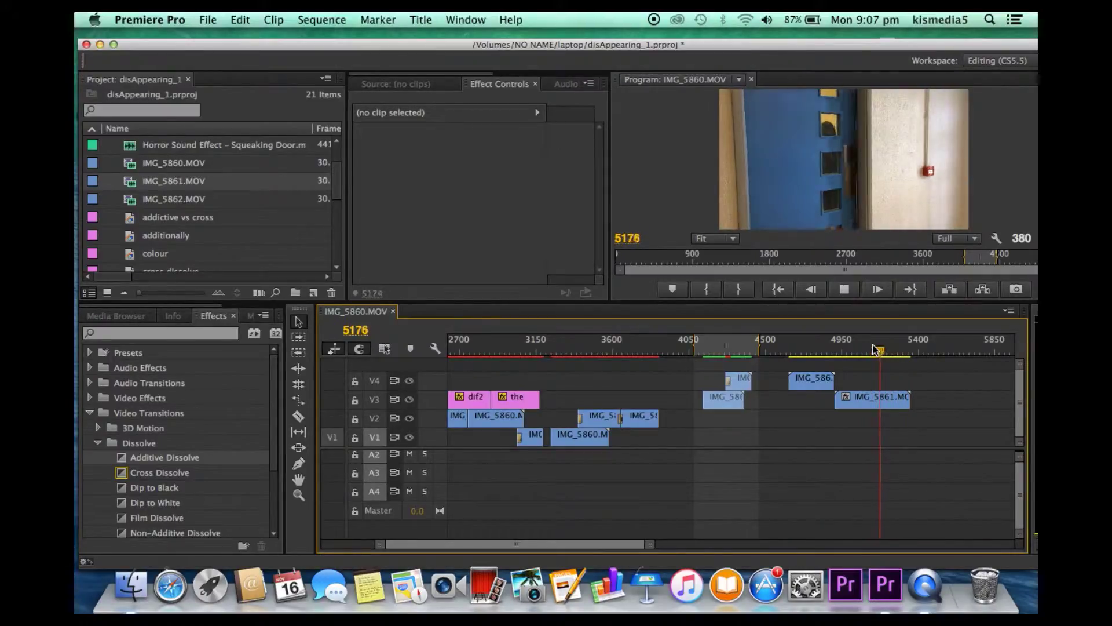
key("space")
Cut the IMG_5861 clip at the playhead, delete its first part, and move the remainder up to the end of IMG_5862
key("c")
left_click(298, 321)
left_click(864, 408)
key("Delete")
left_click_drag(903, 401, 841, 410)
Move the new IMG_5862 clip from V4 down to V1 near the Out point and play it back
left_click_drag(811, 350, 775, 438)
left_click(751, 347)
key("space")
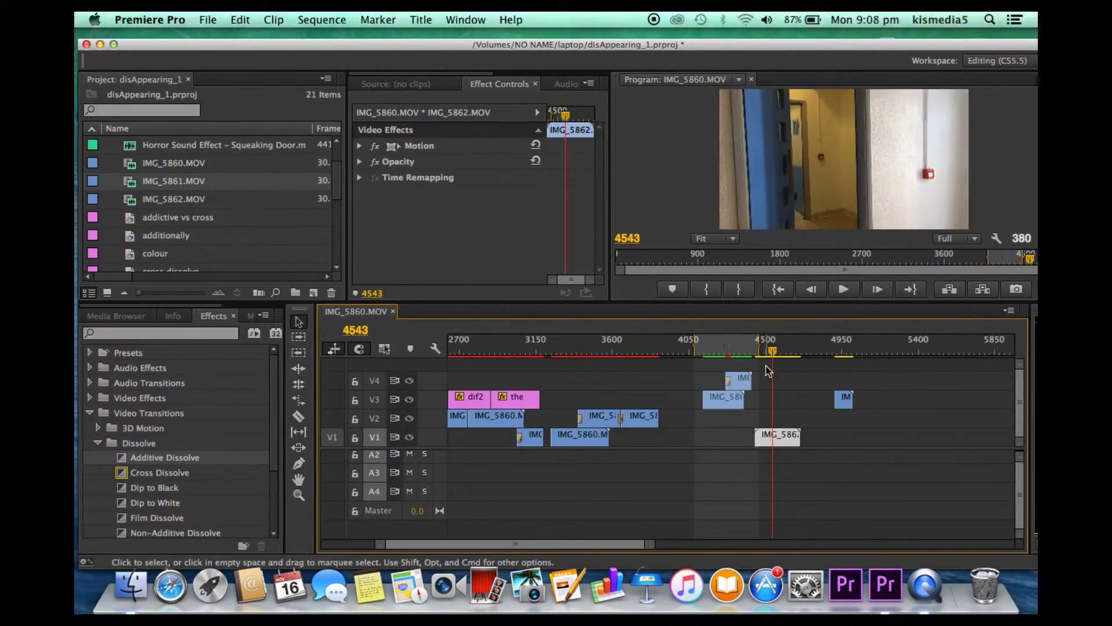
Move the earlier clip pair on V3 and V4 about 150 frames earlier and shorten the In-to-Out range to 29 frames
left_click_drag(721, 391, 721, 393)
left_click_drag(729, 401, 703, 401)
left_click_drag(758, 348, 695, 351)
left_click(752, 349)
key("space")
key("space")
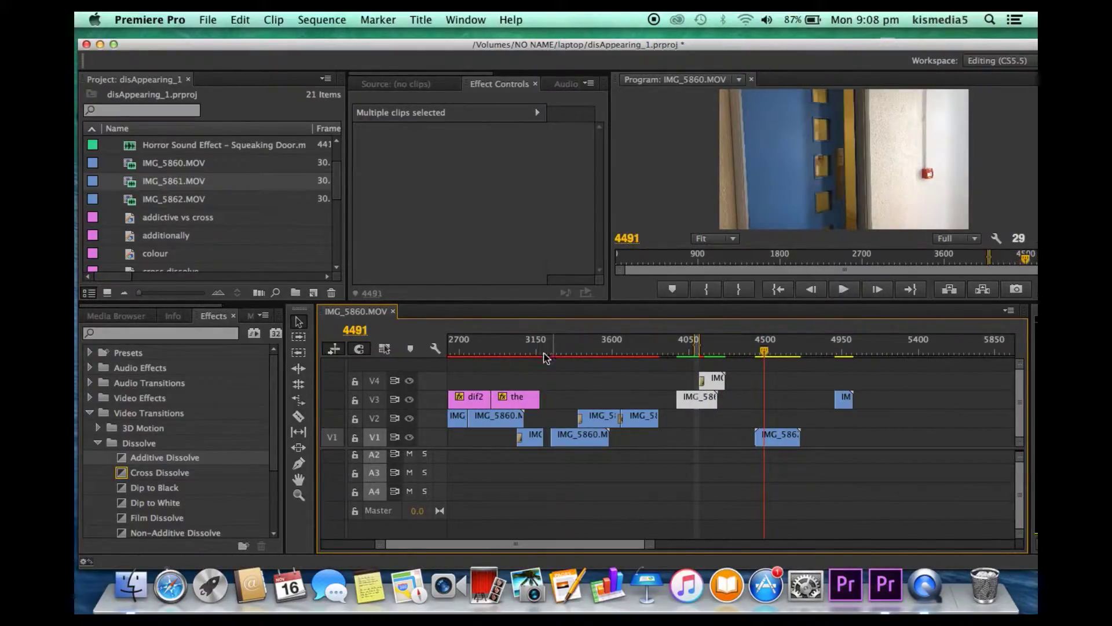
Cut the IMG_5862 clip on V1 at frame 4491, delete the part before the cut, and play the rest
left_click_drag(764, 351, 764, 351)
key("c")
left_click(764, 442)
left_click(298, 321)
left_click(759, 436)
key("Delete")
key("space")
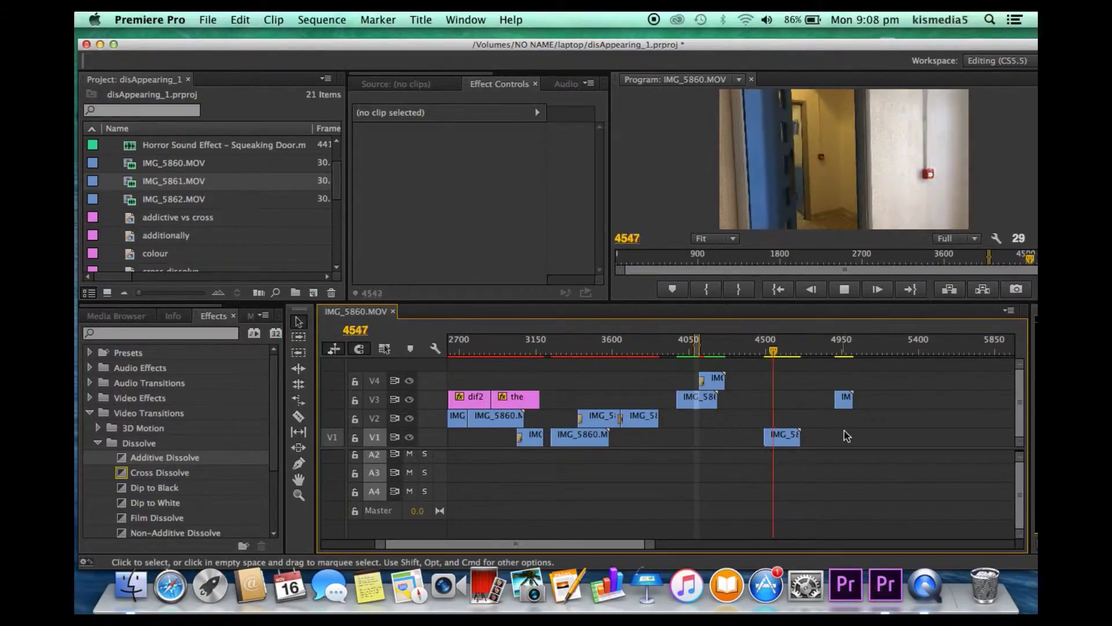
Move the short IMG_5861 clip onto V2 so it overlaps the IMG_5862 clip on V1, and play the overlap back
left_click_drag(843, 398, 785, 417)
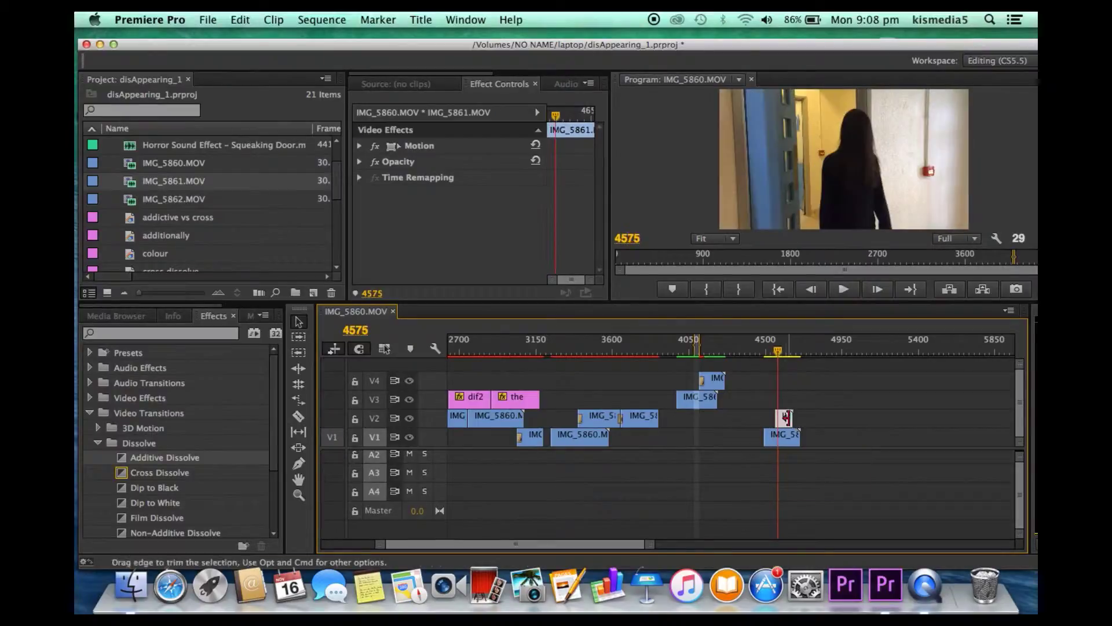
left_click(298, 415)
left_click(298, 322)
left_click_drag(786, 415, 790, 401)
left_click_drag(778, 351, 755, 351)
left_click_drag(785, 400, 784, 418)
left_click(778, 425)
key("space")
key("space")
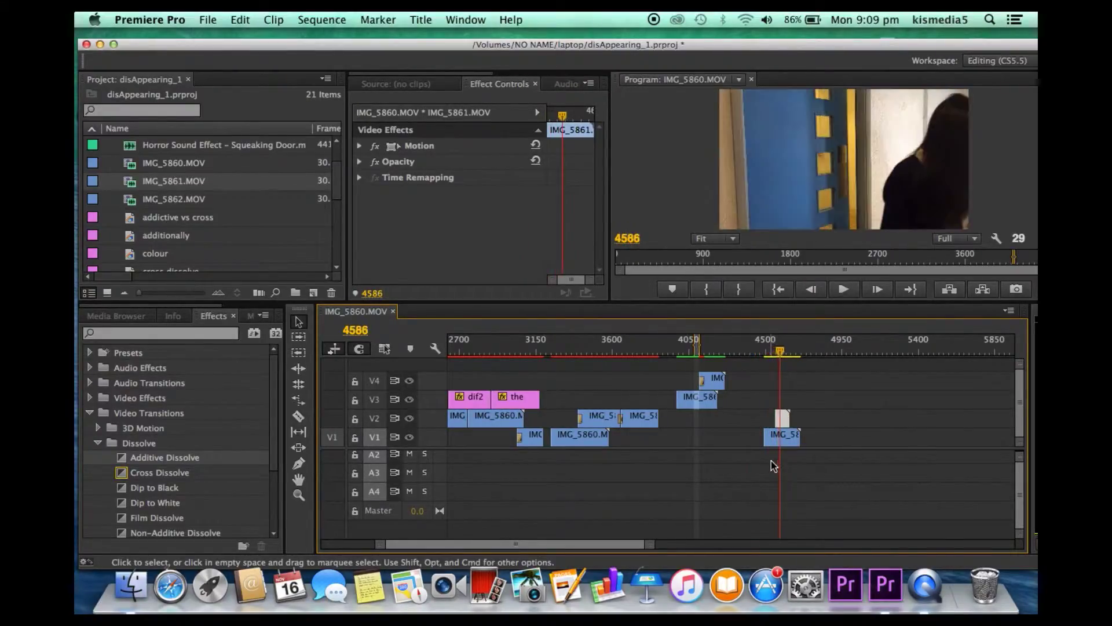
Apply an Additive Dissolve to the start of the IMG_5861 clip on V2 and play it back
left_click(89, 412)
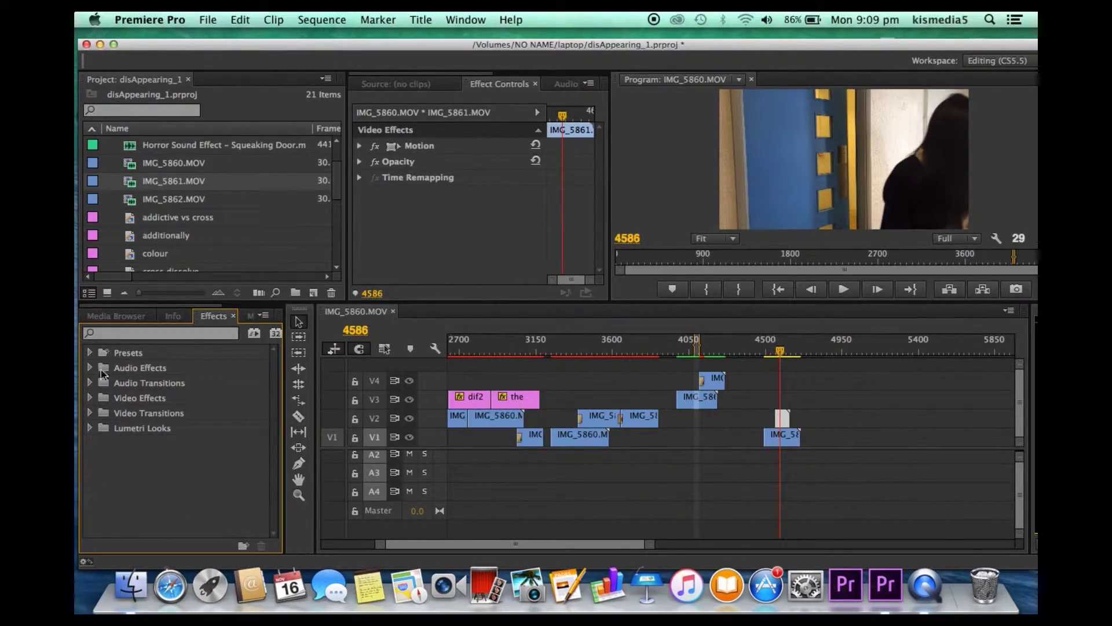
left_click(90, 413)
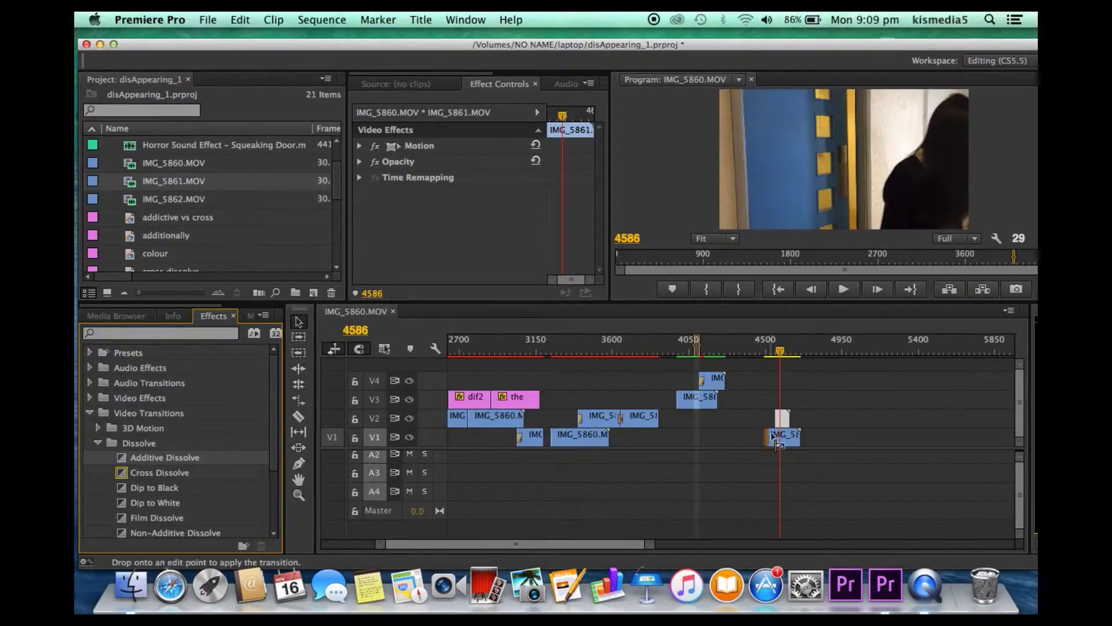
left_click_drag(775, 352, 773, 354)
key("space")
key("space")
Step frame by frame through the Additive Dissolve to examine how the person appears over the background clip
left_click_drag(652, 545, 555, 554)
key("Right")
key("Right")
key("Right")
key("Right")
key("Right")
key("Right")
key("Right")
key("Right")
key("Right")
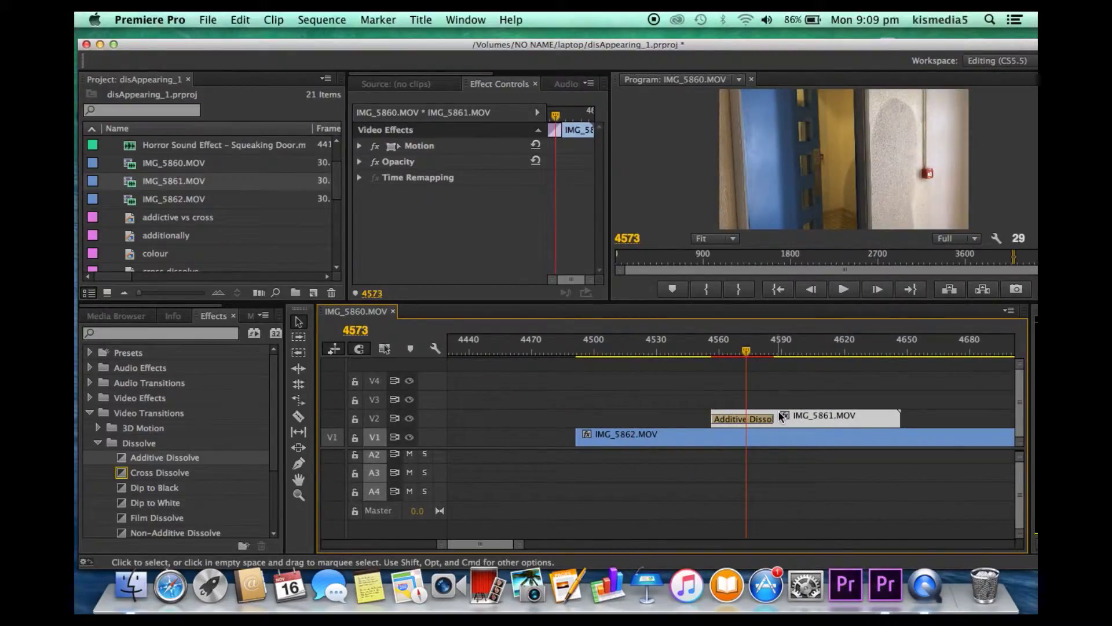
Shift the IMG_5861 clip on V2 later so it starts at frame 4561, and play the transition back
left_click_drag(782, 412, 791, 417)
key("space")
key("space")
left_click(717, 344)
key("space")
key("space")
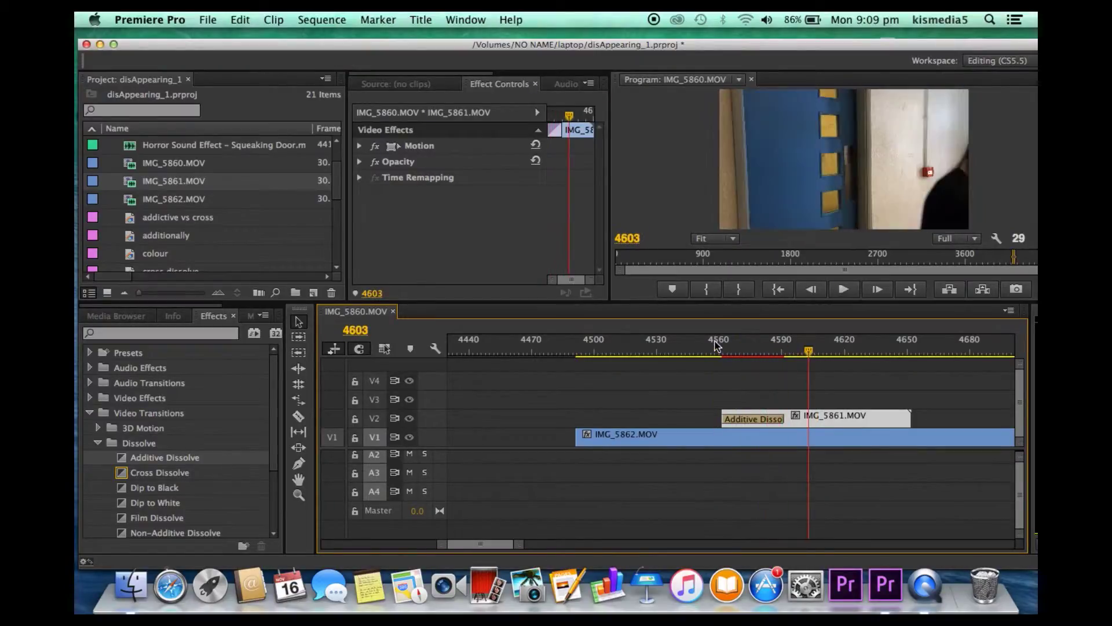
Undo the last move of the IMG_5861 clip and play the transition back for comparison
key("super+z")
left_click(700, 336)
key("space")
key("space")
key("Left")
key("Left")
key("Left")
key("Left")
key("Left")
key("Left")
Redo the move of the IMG_5861 clip on V2
left_click(208, 20)
mouse_move(240, 20)
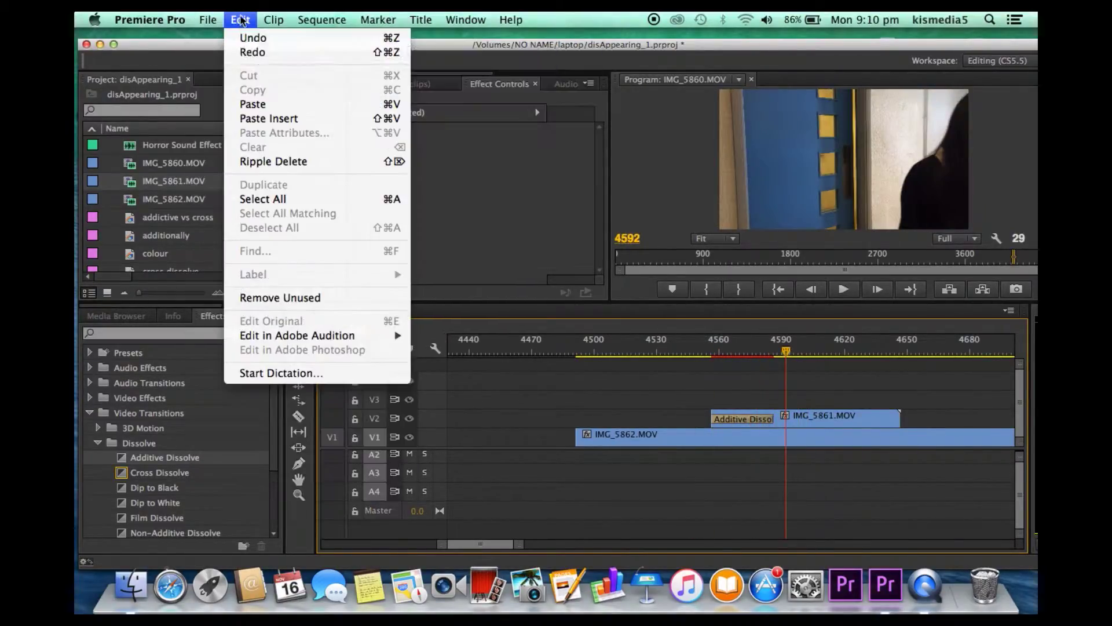
left_click(253, 52)
Play the transition back and shorten the Additive Dissolve on IMG_5861 to 20 frames
key("space")
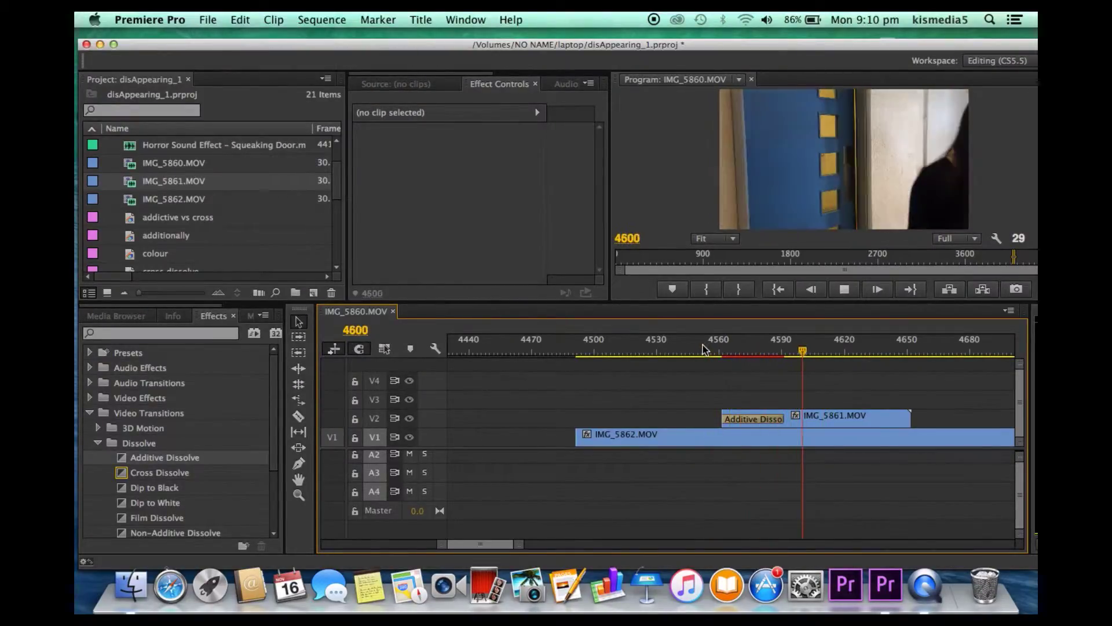
key("space")
left_click_drag(740, 352, 753, 354)
left_click_drag(782, 419, 763, 419)
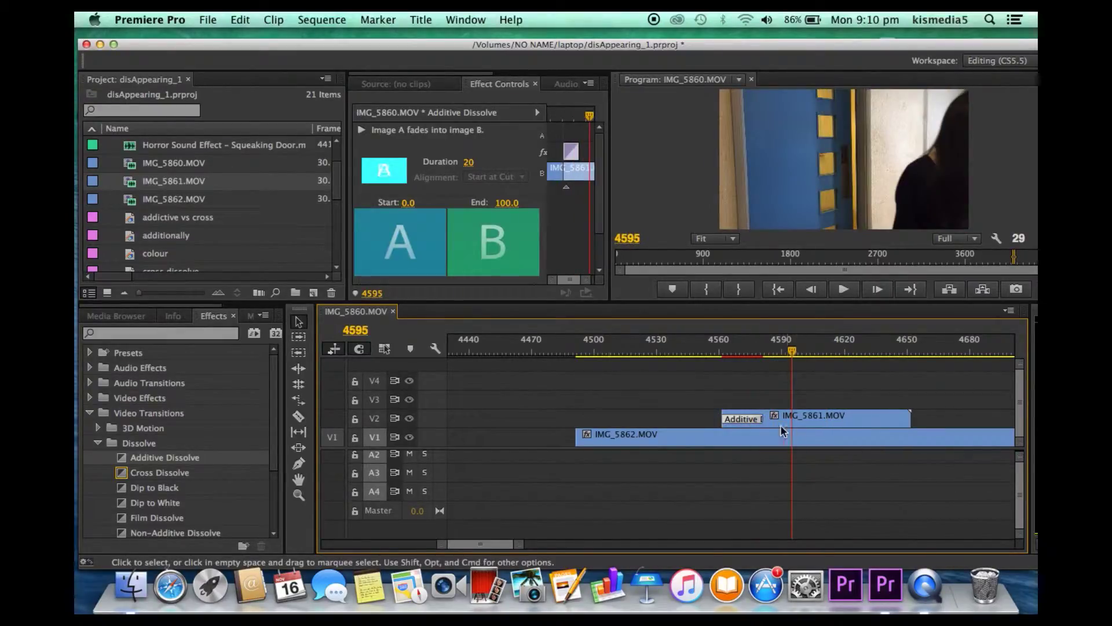
Cut the IMG_5861 clip on V2 at frame 4595
left_click(302, 415)
left_click(793, 419)
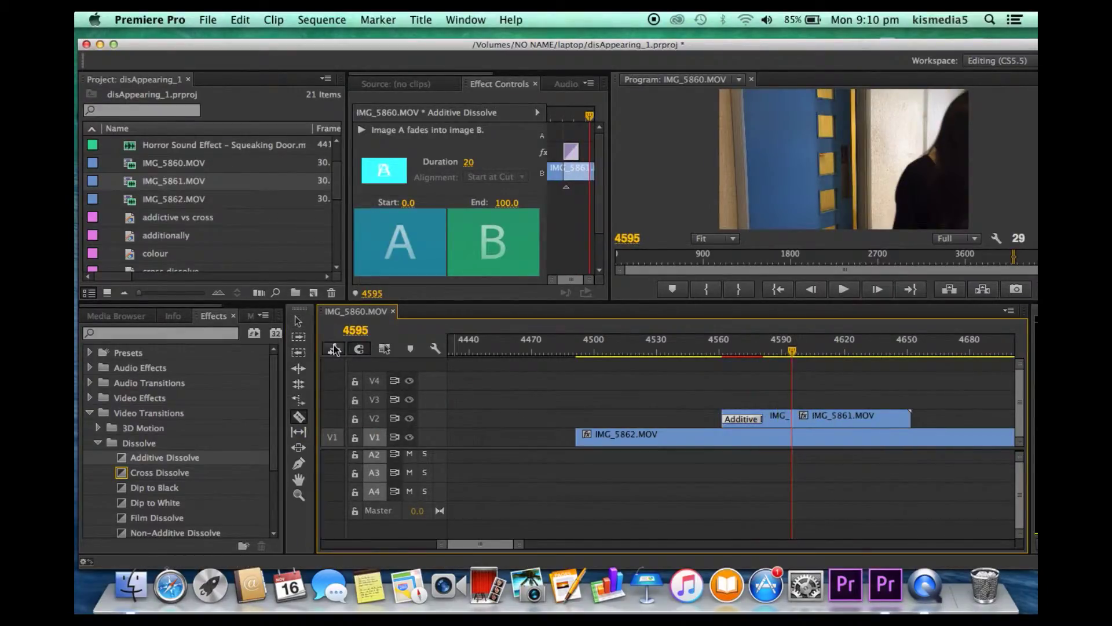
left_click(299, 322)
Cut the IMG_5861 clip at frame 4620 and delete the tail ends of the clips on V1 and V2
key("space")
key("space")
left_click(299, 416)
left_click(844, 418)
left_click(298, 321)
left_click_drag(933, 403, 865, 438)
key("Delete")
Remove the cut at frame 4595 to rejoin the two IMG_5861 pieces, and play the clip back
left_click(833, 422)
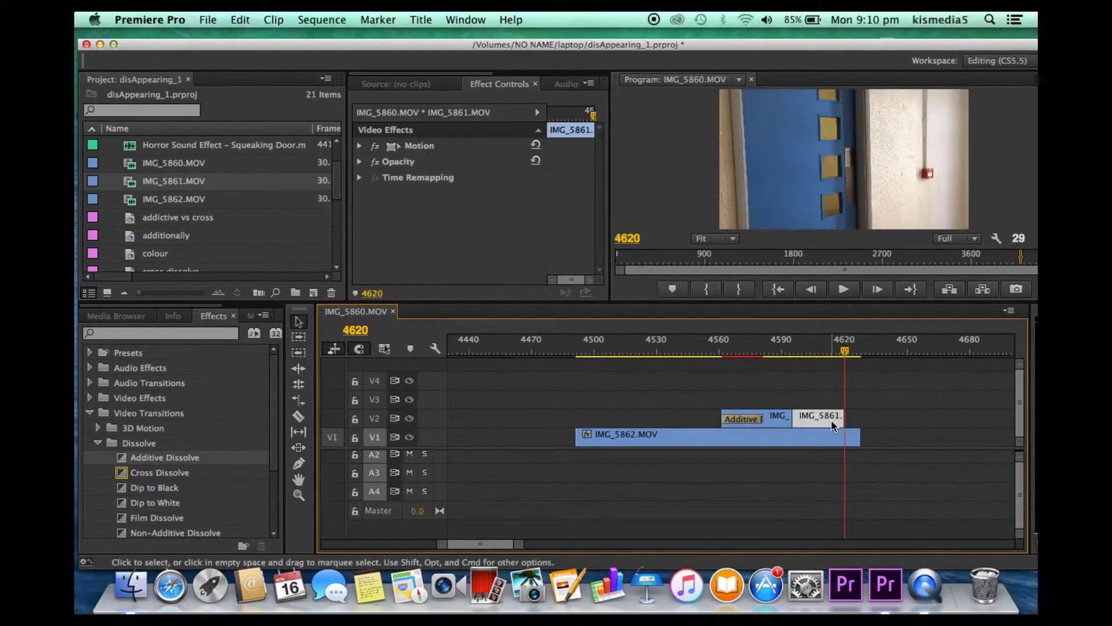
left_click(793, 418)
key("Delete")
left_click(762, 349)
key("space")
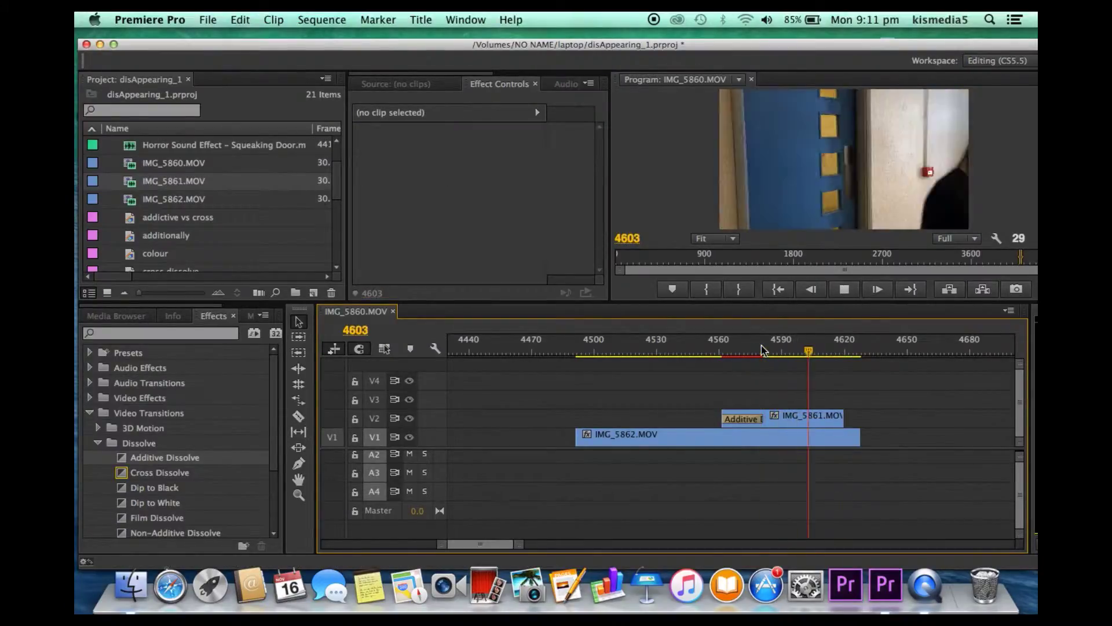
key("space")
Play the overlapping clips back and cut the IMG_5862 clip on V1 near the end of the IMG_5861 clip above
left_click_drag(403, 544, 534, 547)
left_click(946, 351)
scroll(797, 434, "right", 3)
key("space")
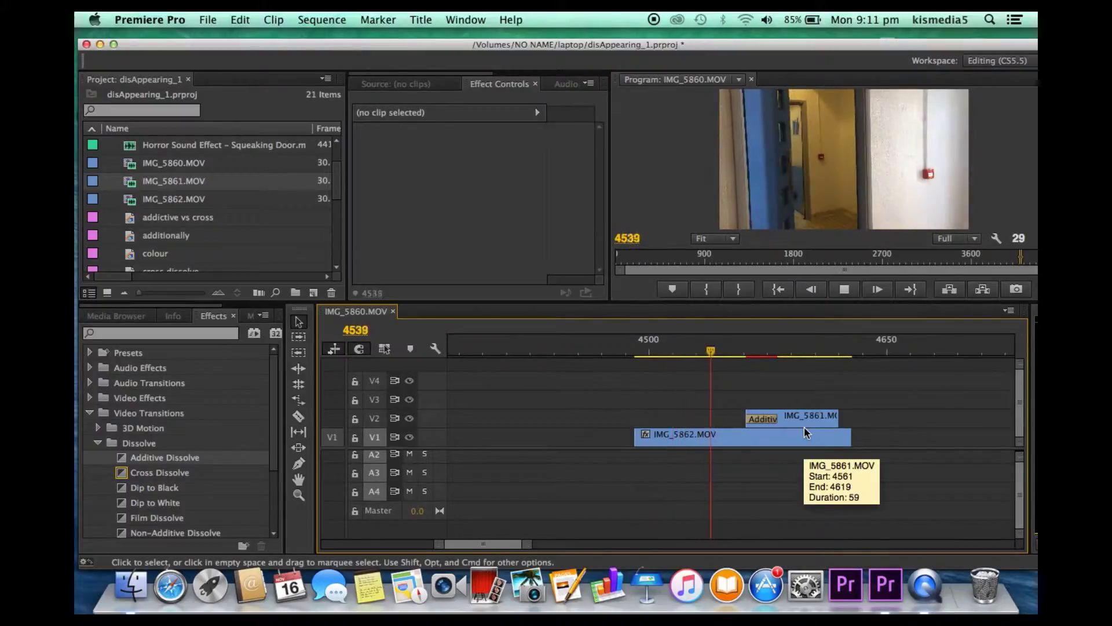
key("space")
left_click(299, 416)
left_click(832, 437)
left_click(298, 321)
Cut the IMG_5862 clip on V1 just past the end of the Additive Dissolve and delete both pieces after the cut
left_click(765, 434)
key("v")
key("super+z")
left_click(784, 442)
left_click(298, 321)
left_click(811, 442)
key("Delete")
left_click(842, 438)
key("Delete")
Apply Fast Blur to the IMG_5862 clip on V1 and set its Blurriness to 29
left_click_drag(747, 348, 794, 348)
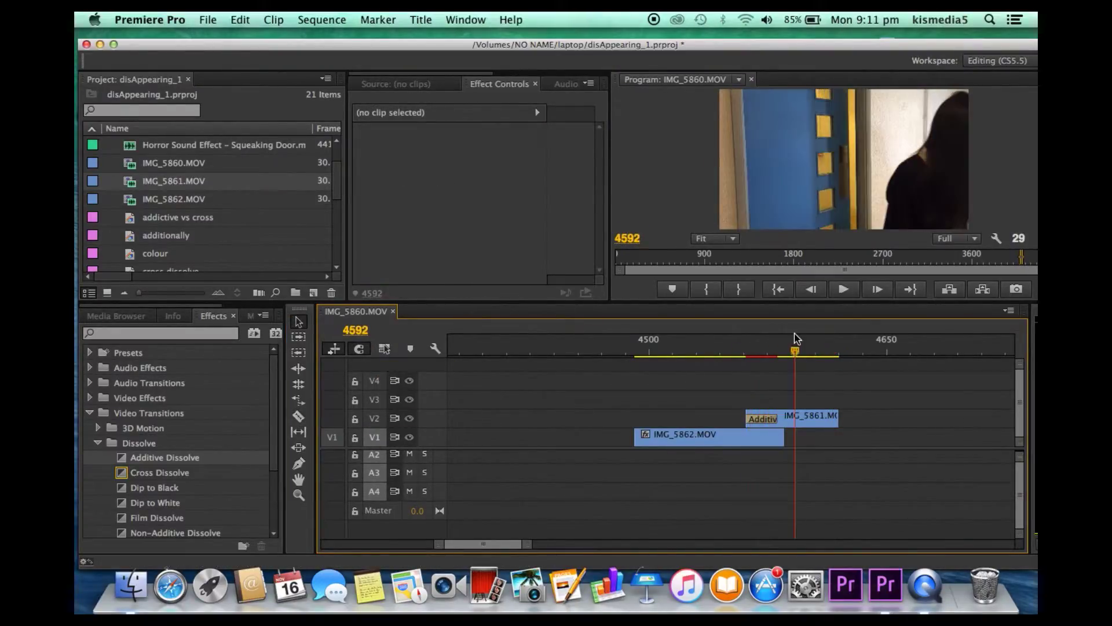
left_click(91, 412)
left_click(90, 398)
left_click(98, 427)
scroll(154, 457, "down", 1)
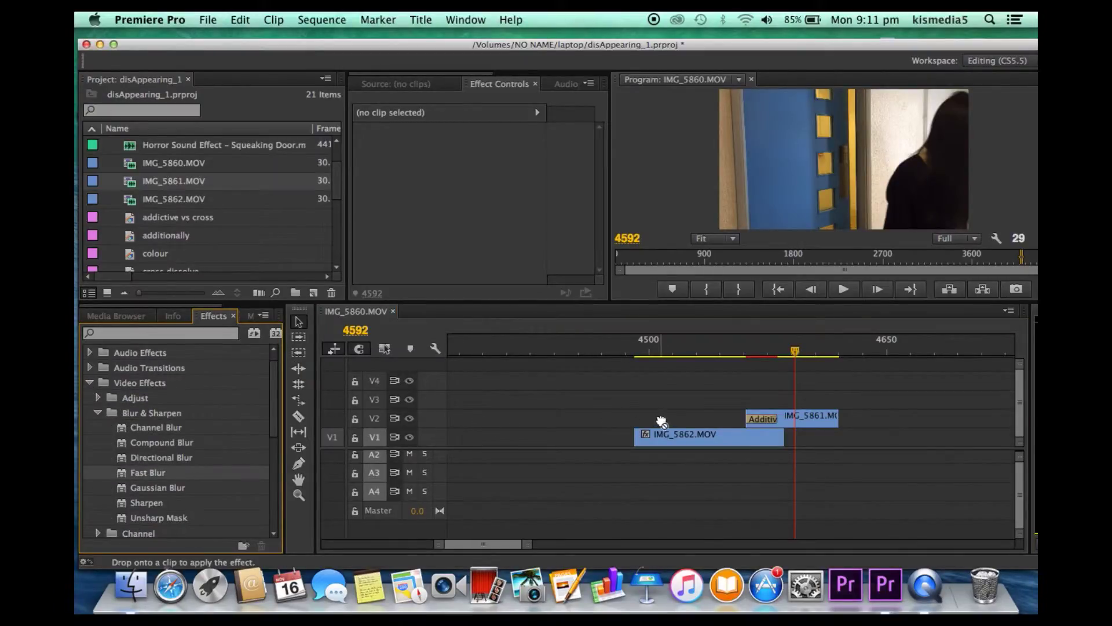
left_click_drag(661, 421, 672, 437)
mouse_move(679, 352)
left_mouse_down()
mouse_move(650, 353)
mouse_move(685, 352)
left_mouse_up()
left_click_drag(456, 226, 476, 226)
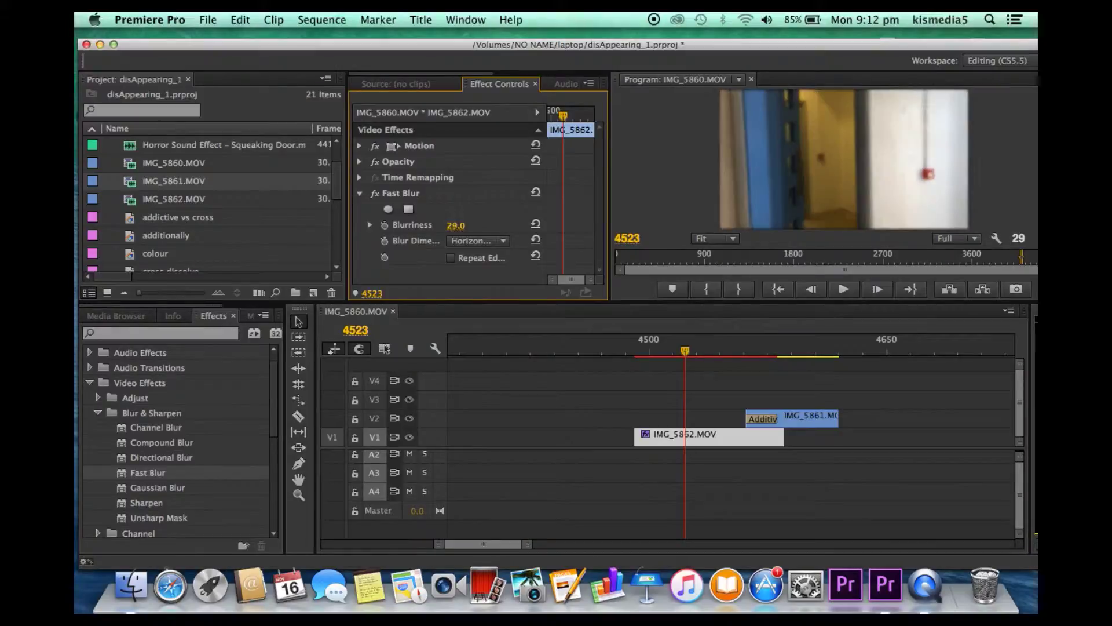
Keyframe the Fast Blur's Blurriness on the IMG_5862 clip from 20 through 10 to 0 and play the clip back
key("space")
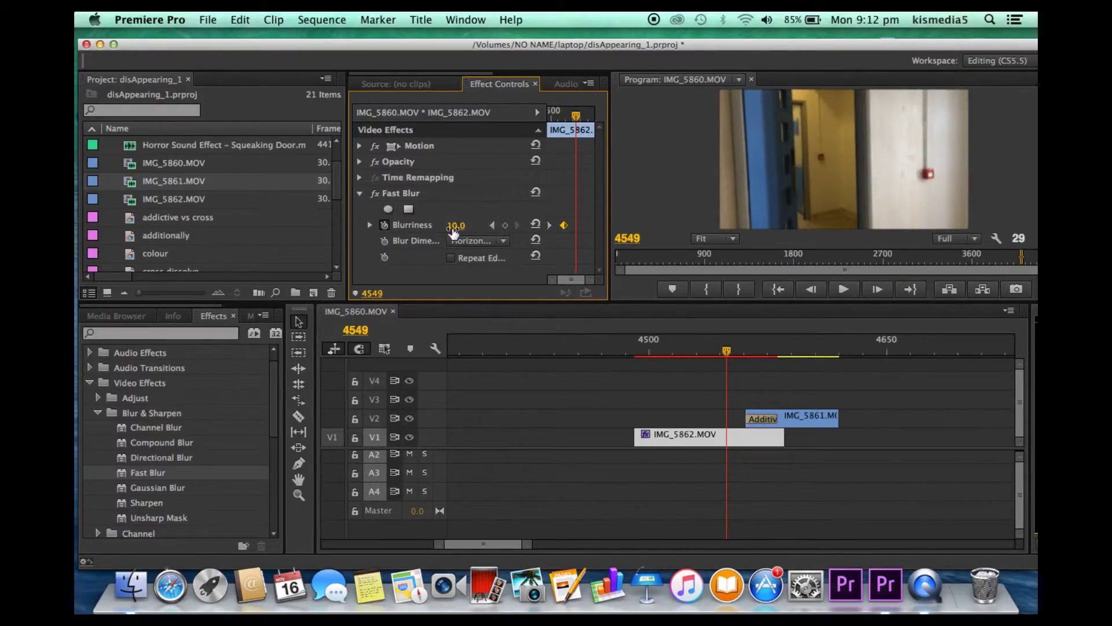
left_click(631, 358)
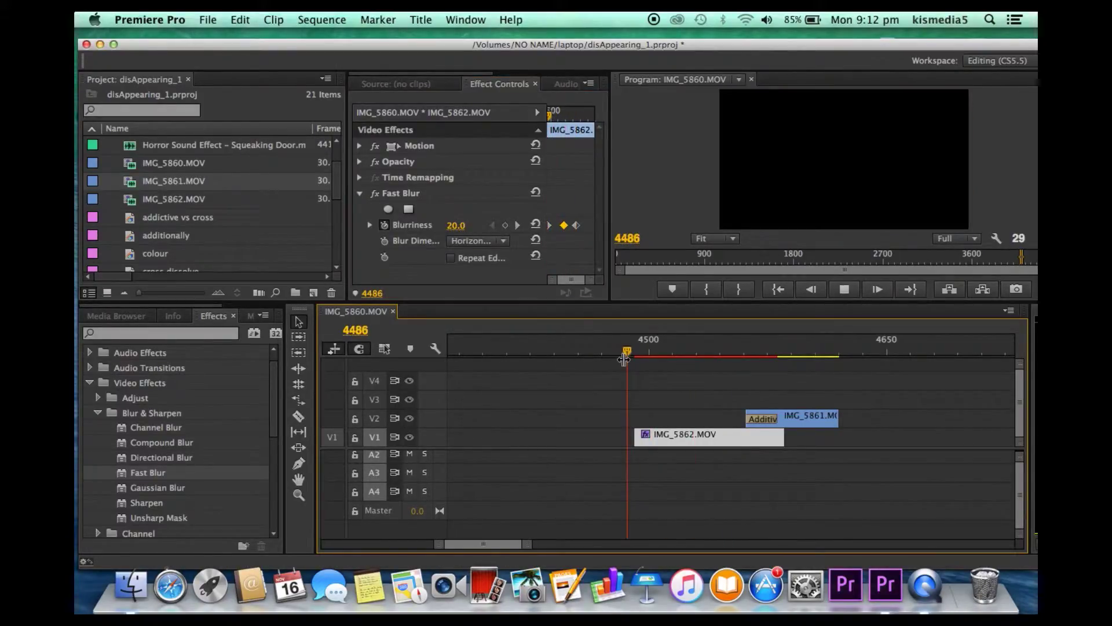
key("space")
left_click(577, 226)
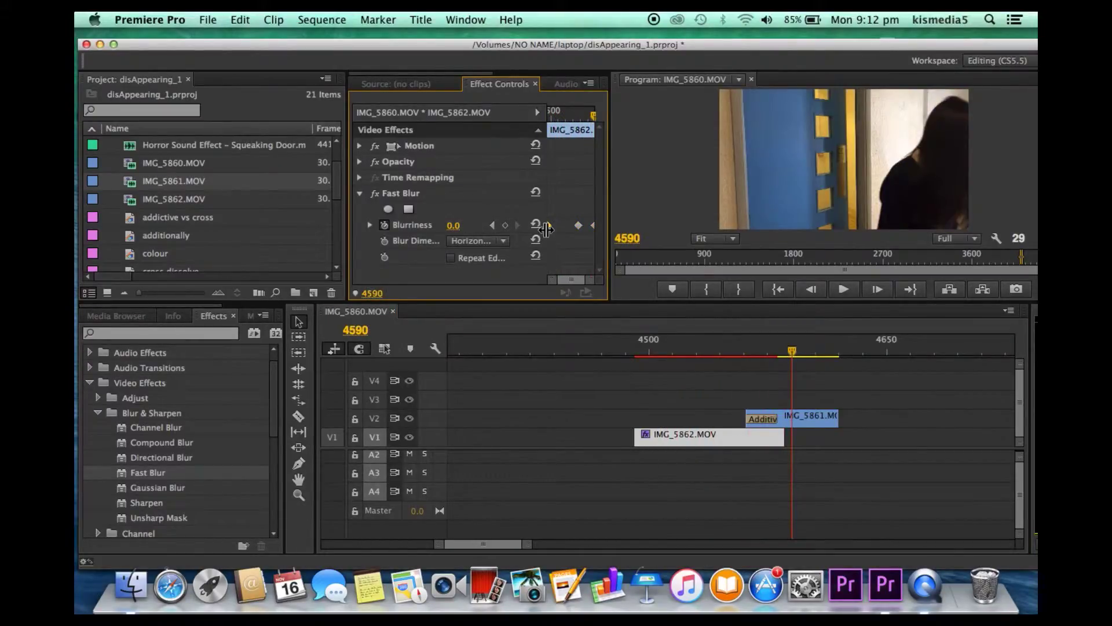
left_click_drag(569, 119, 544, 120)
key("space")
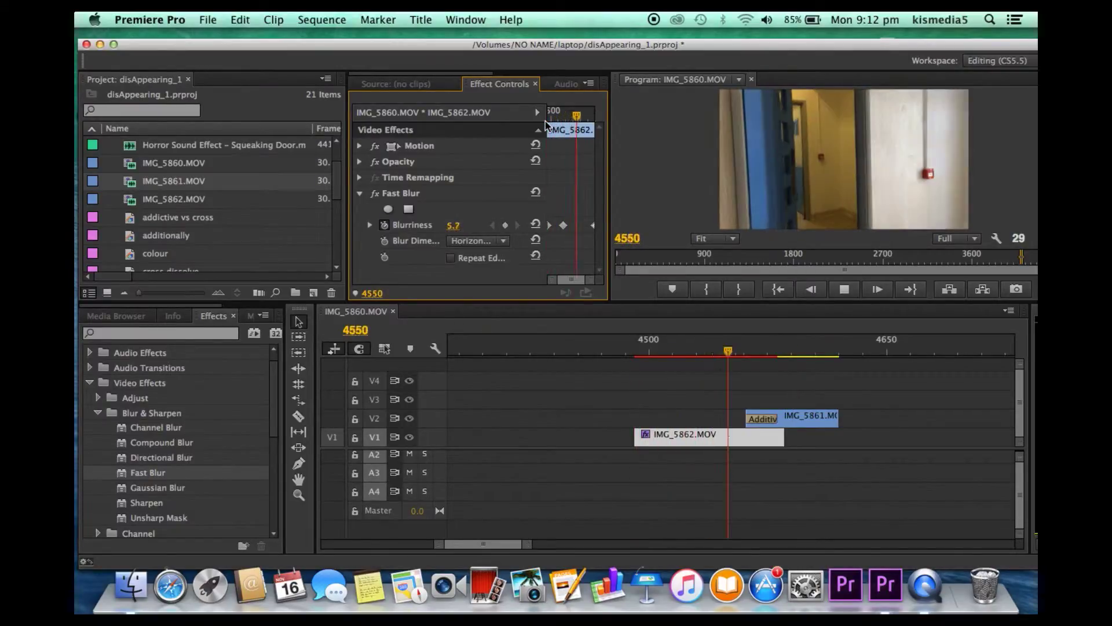
left_click(669, 350)
left_click_drag(672, 361, 643, 376)
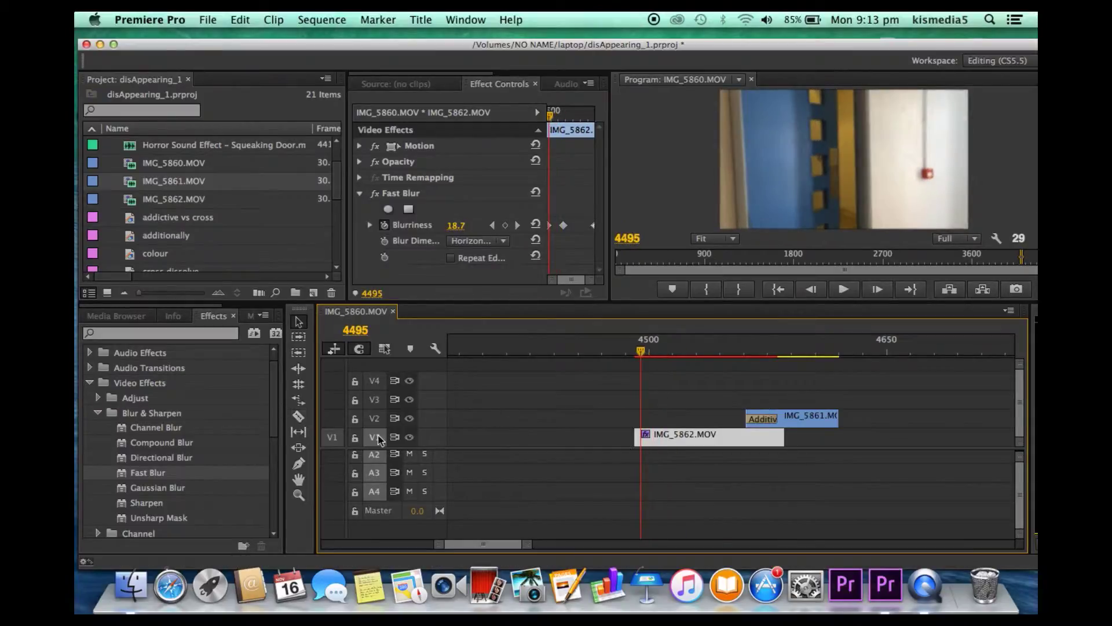
Delete the Blurriness keyframes on the IMG_5862 clip and turn off the animation of that property
left_click(550, 224)
key("Delete")
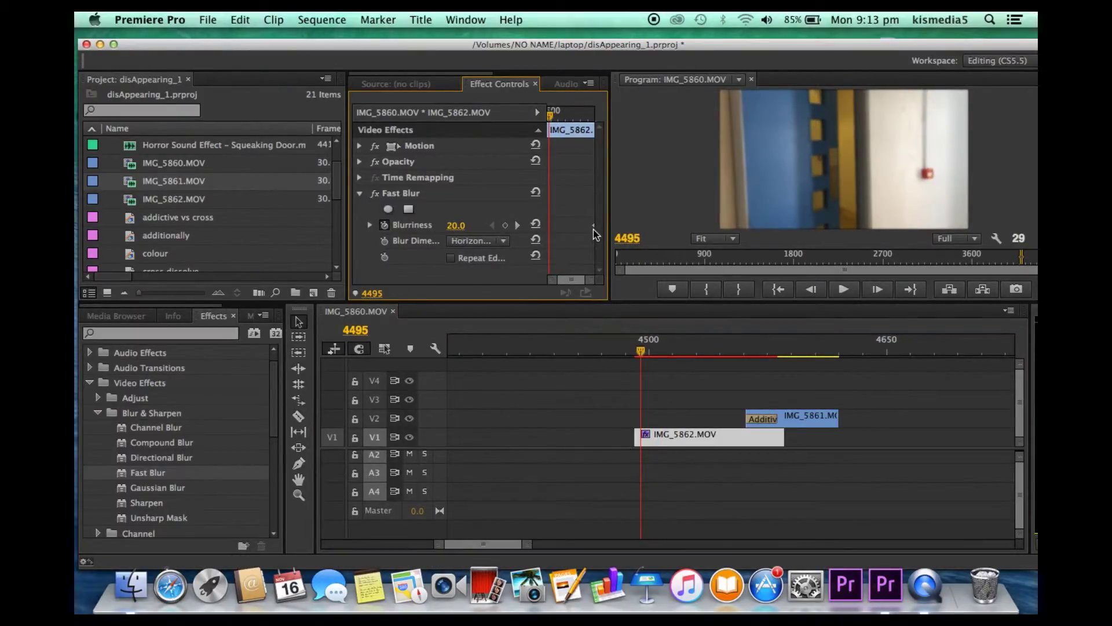
left_click(384, 225)
left_click(689, 329)
Apply the Brightness & Contrast effect to the IMG_5862 clip on V1
left_click(97, 412)
scroll(100, 458, "down", 4)
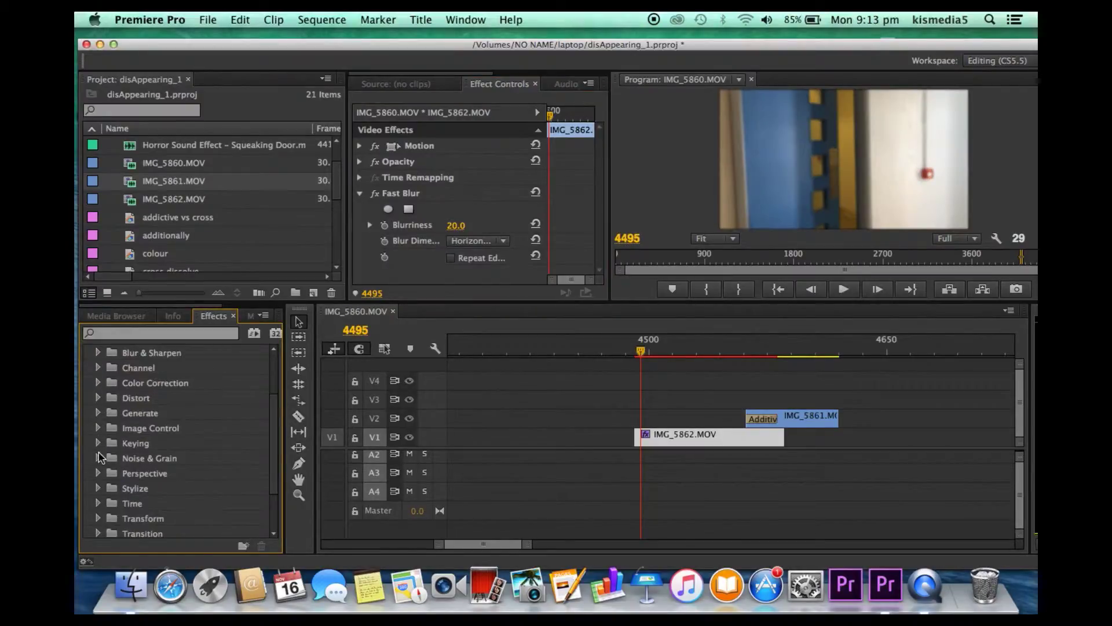
scroll(104, 480, "down", 4)
scroll(100, 477, "down", 3)
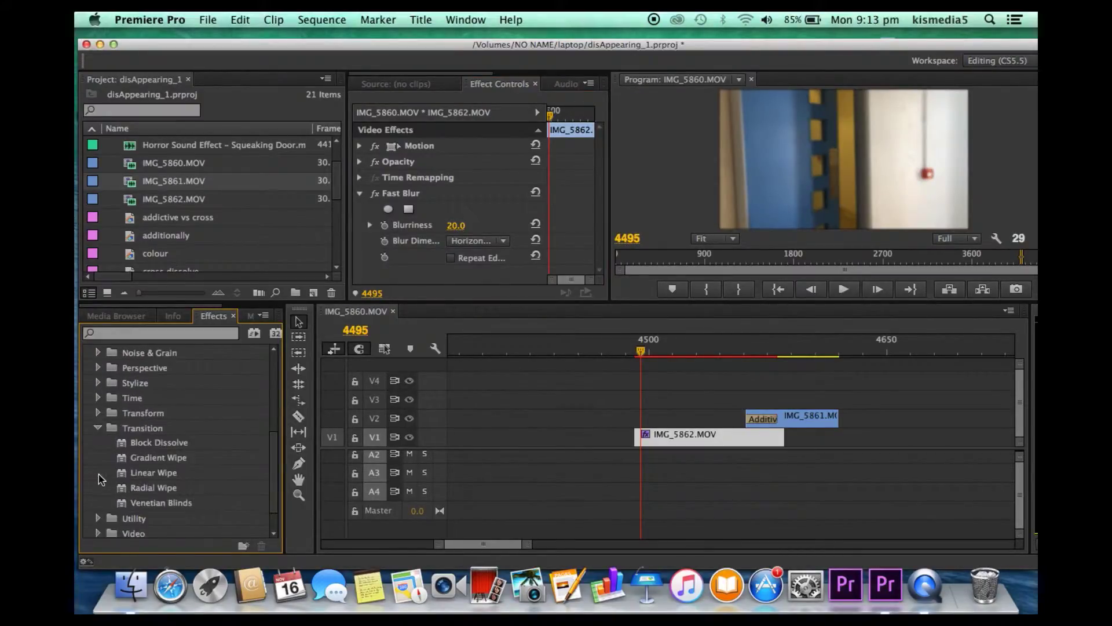
left_click(98, 428)
scroll(106, 429, "up", 6)
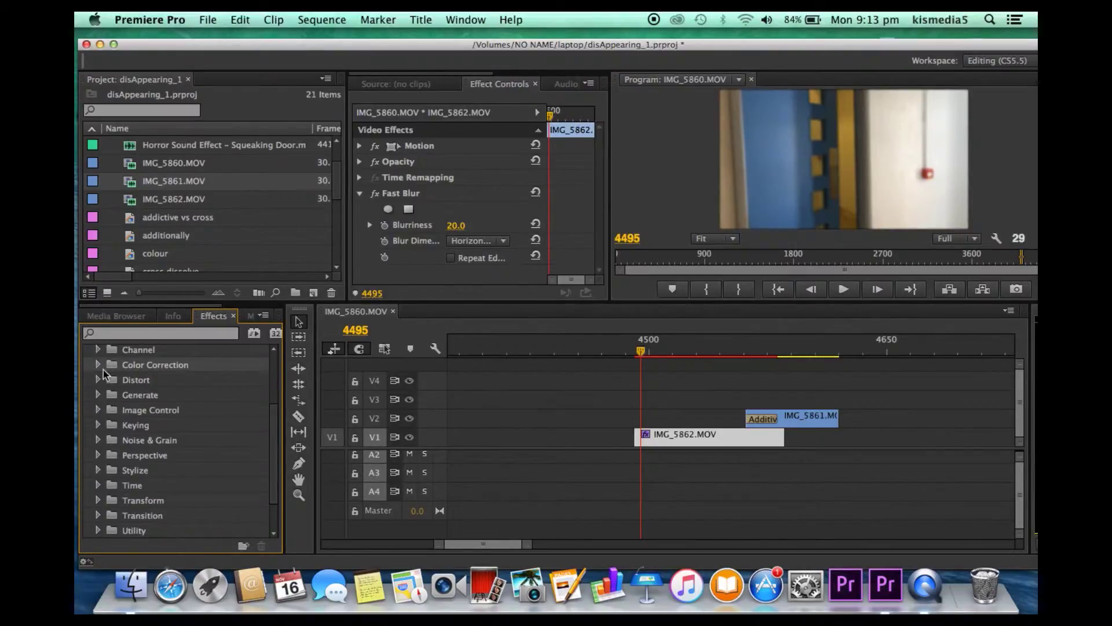
left_click(98, 364)
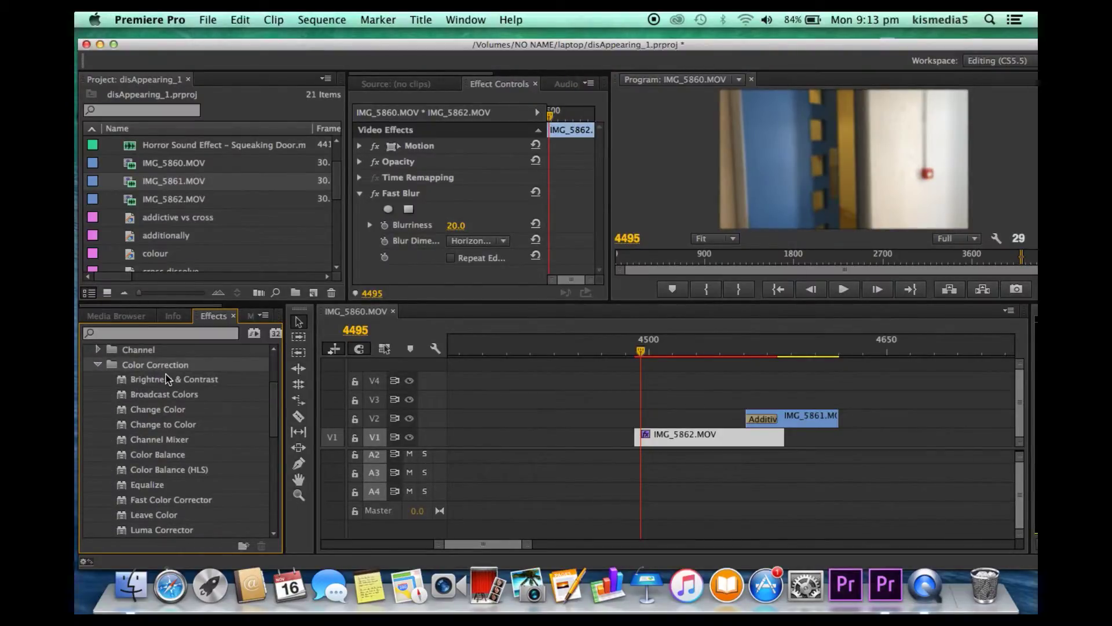
left_click_drag(532, 442, 674, 438)
Try Brightness -47 and Contrast 39 on the IMG_5862 clip, and set the Fast Blur's Blur Dimensions back to Horizontal
scroll(496, 226, "down", 5)
left_click_drag(456, 243, 419, 243)
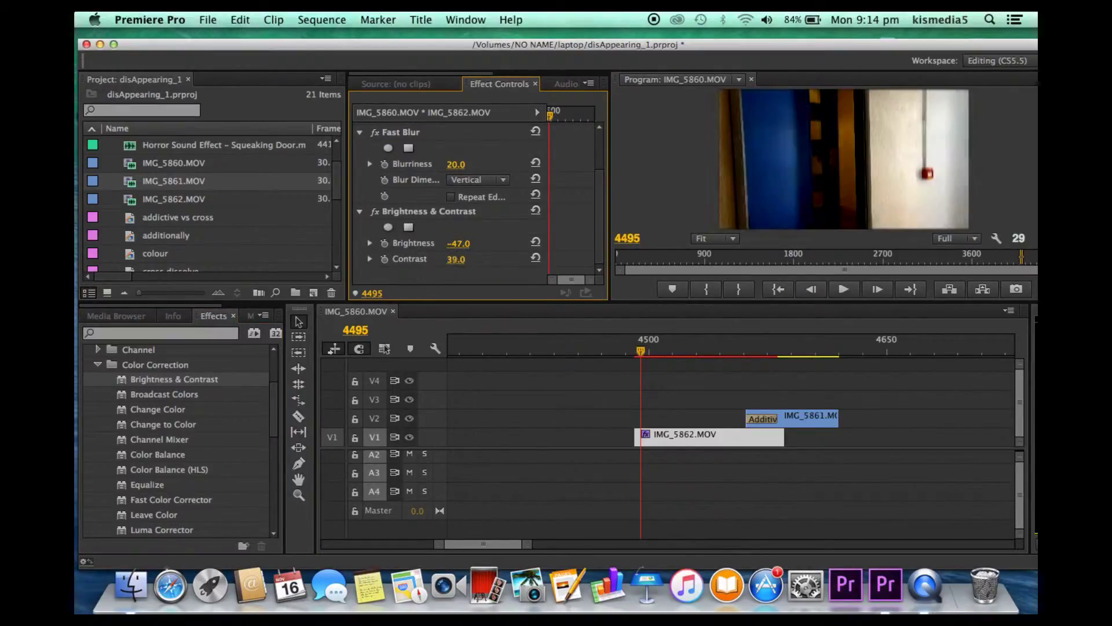
left_click(503, 182)
left_click(507, 197)
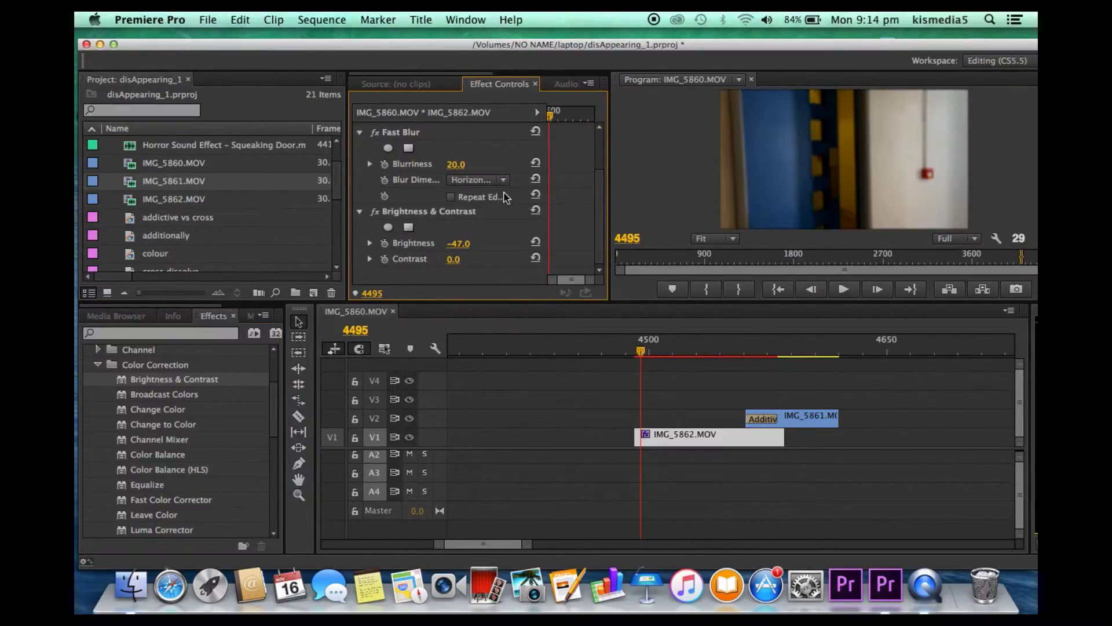
Keyframe the Fast Blur's Blurriness from the start of the IMG_5862 clip up to 20 and play the clip back
mouse_move(641, 349)
left_mouse_down()
mouse_move(738, 349)
mouse_move(635, 364)
left_mouse_up()
left_click(385, 165)
left_click(608, 270)
key("space")
key("space")
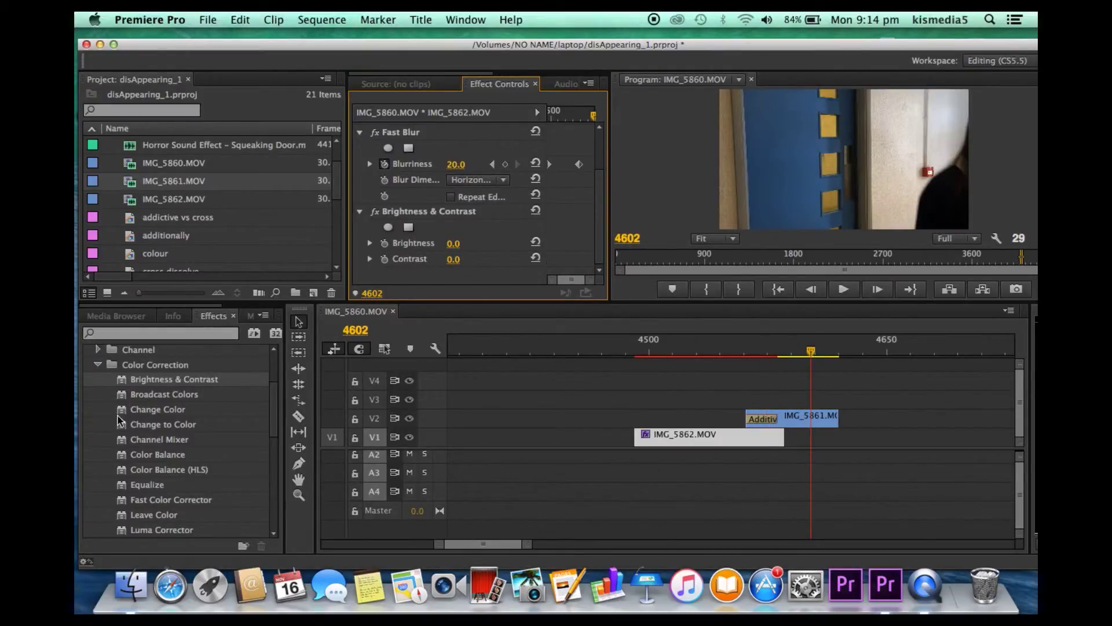
Apply the Tint effect to the IMG_5862 clip on V1 and preview it at frame 4512
scroll(118, 395, "down", 5)
left_click_drag(128, 516, 663, 439)
left_click(667, 352)
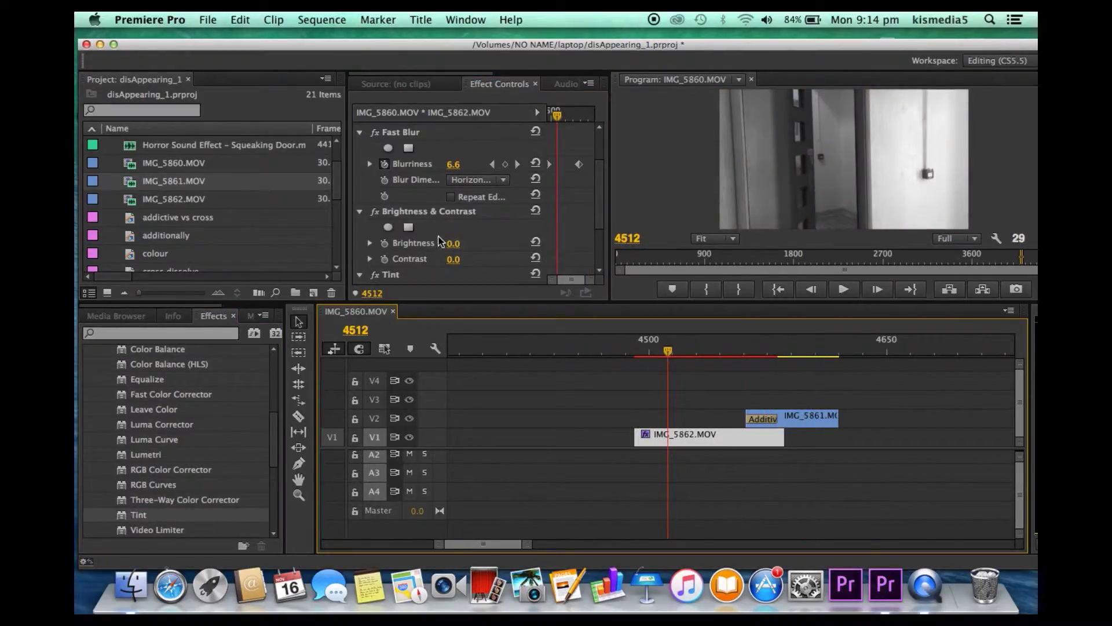
Set the IMG_5862 clip's Brightness to 10 and Contrast to 40
scroll(440, 249, "down", 5)
left_click_drag(454, 180, 480, 180)
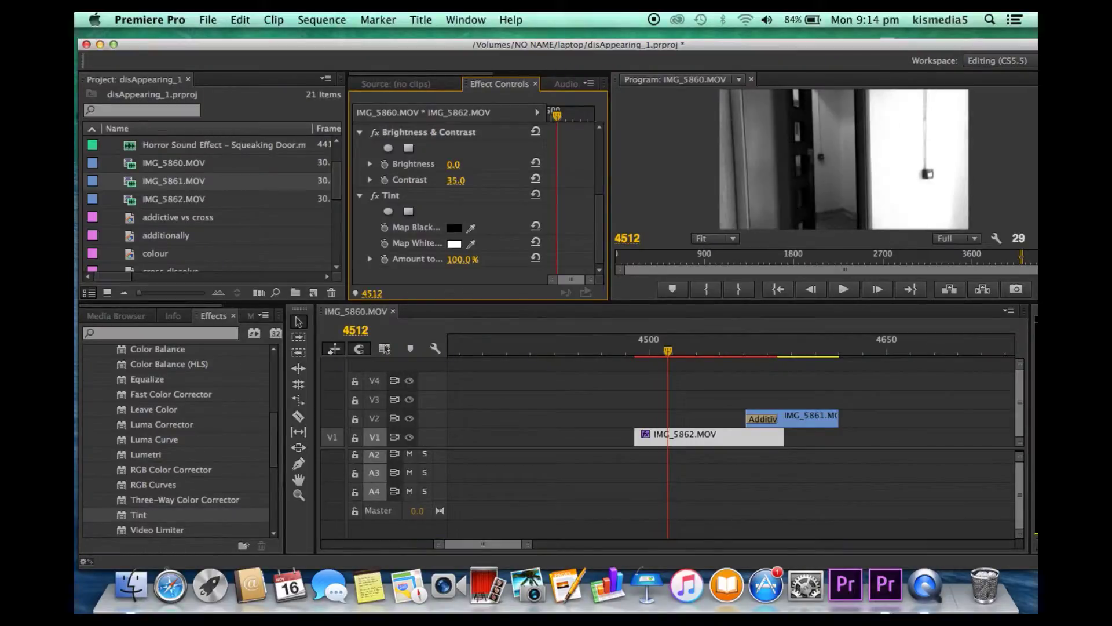
type("10")
key("Return")
Apply the Tint and Brightness & Contrast effects to the IMG_5861 clip on V2
left_click_drag(649, 355, 741, 350)
left_click(805, 416)
left_click_drag(139, 514, 802, 418)
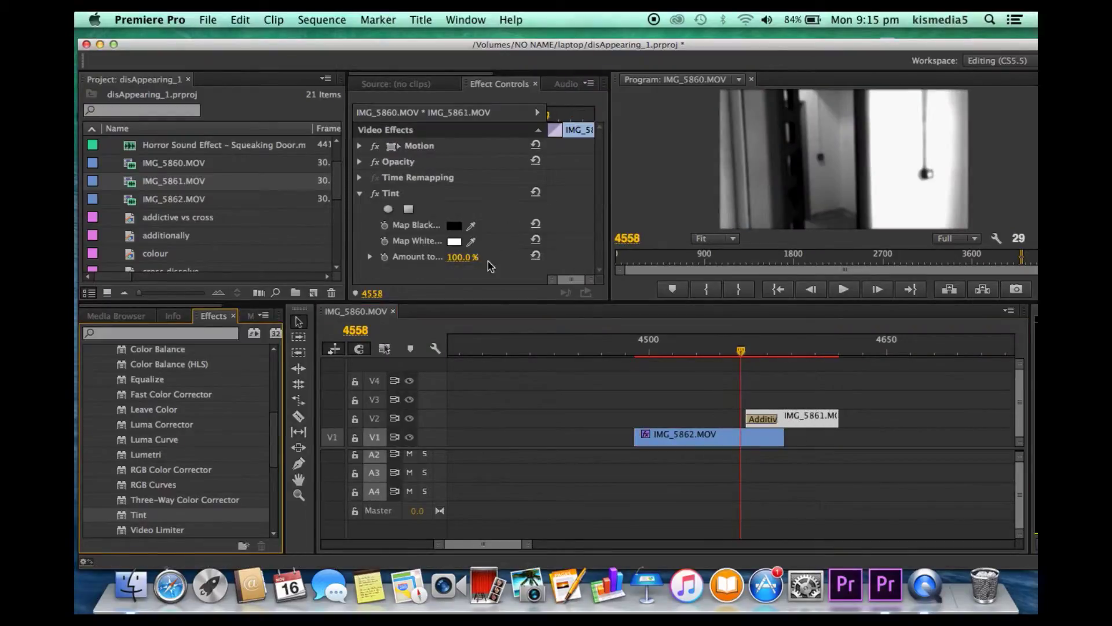
scroll(155, 394, "up", 4)
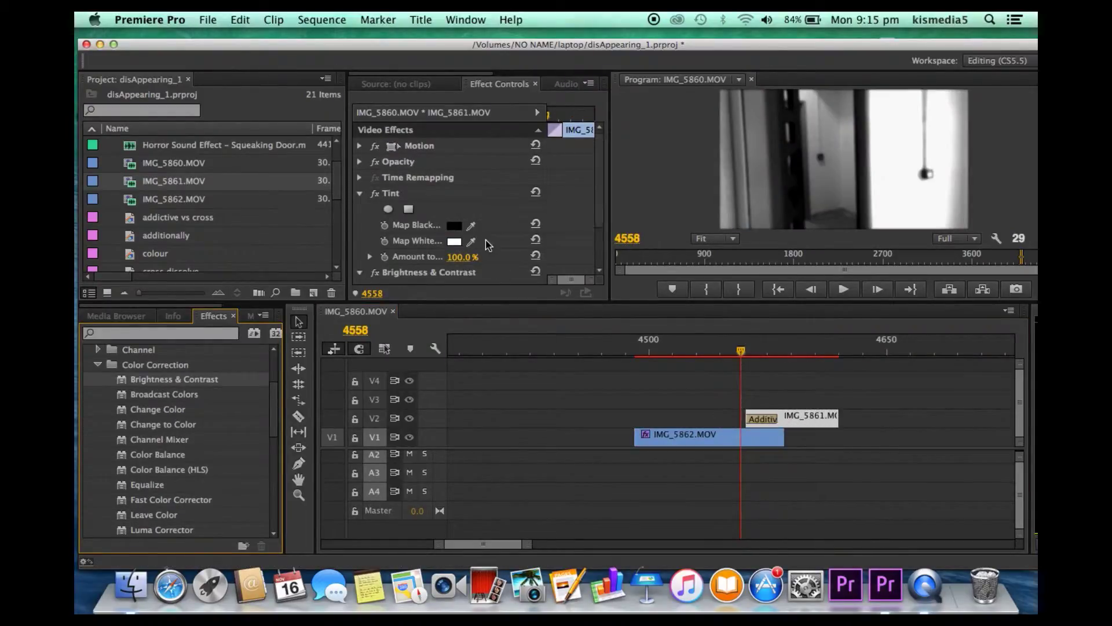
scroll(488, 245, "down", 4)
left_click_drag(453, 244, 454, 244)
Match the IMG_5861 clip to IMG_5862 with Brightness 10 and Contrast 40, and play back from the start of IMG_5862
left_click(666, 445)
scroll(510, 254, "down", 2)
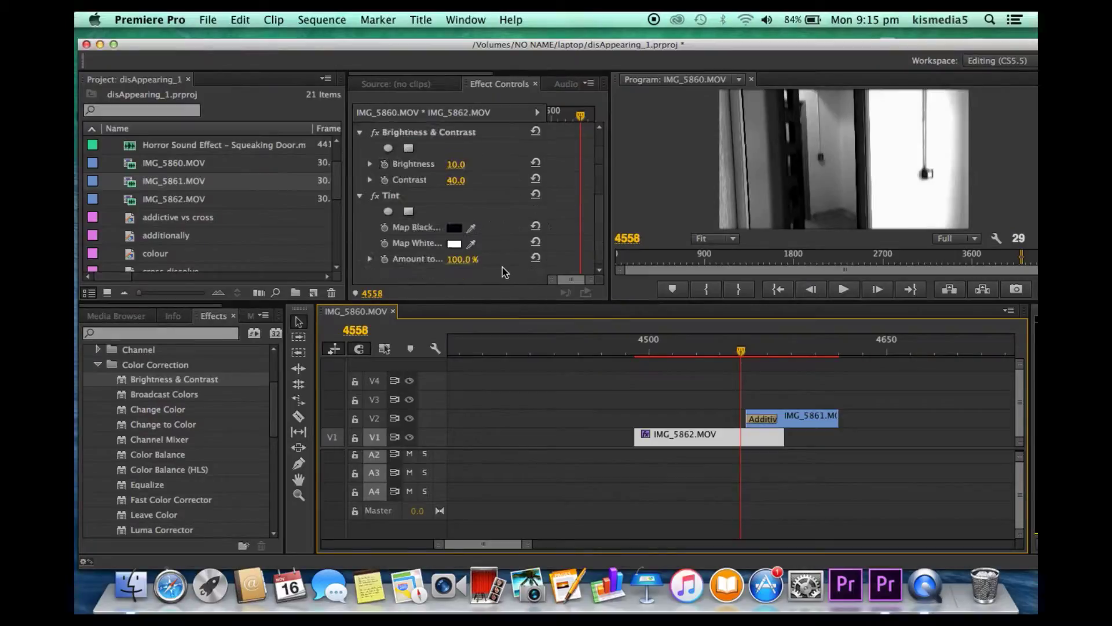
scroll(515, 267, "up", 5)
scroll(520, 276, "down", 5)
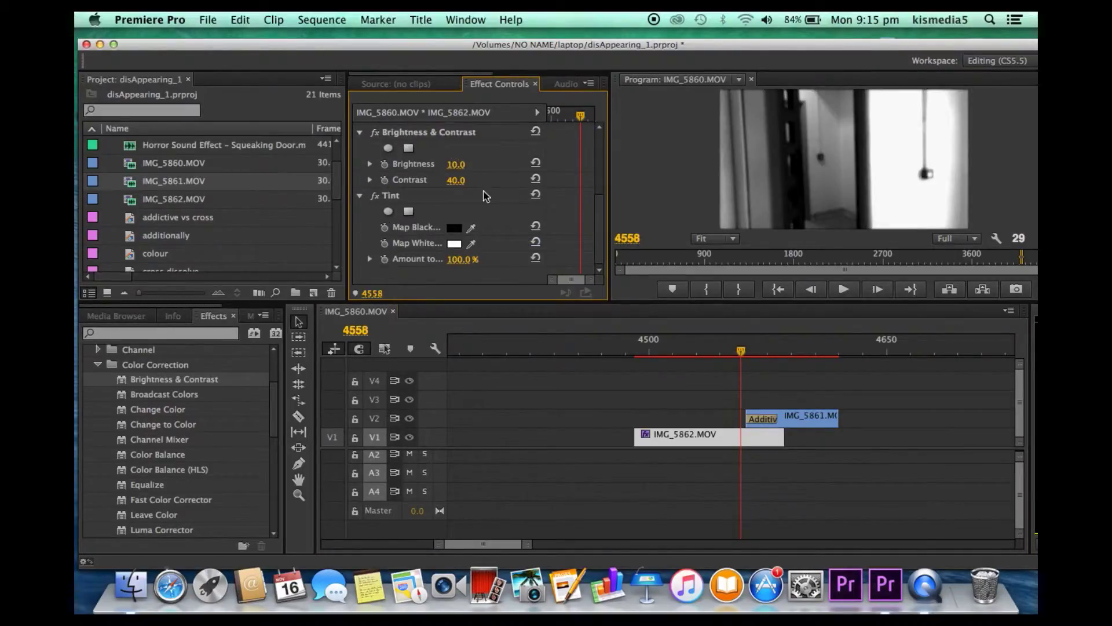
left_click(695, 437)
scroll(480, 220, "down", 3)
left_click(458, 243)
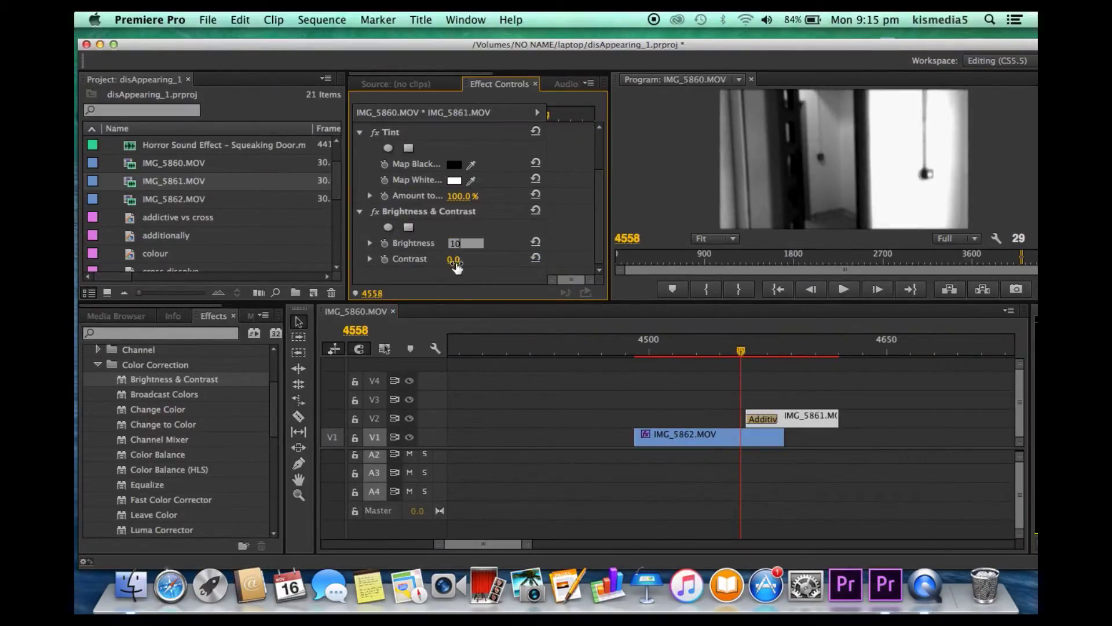
type("40")
key("Return")
left_click(635, 352)
key("space")
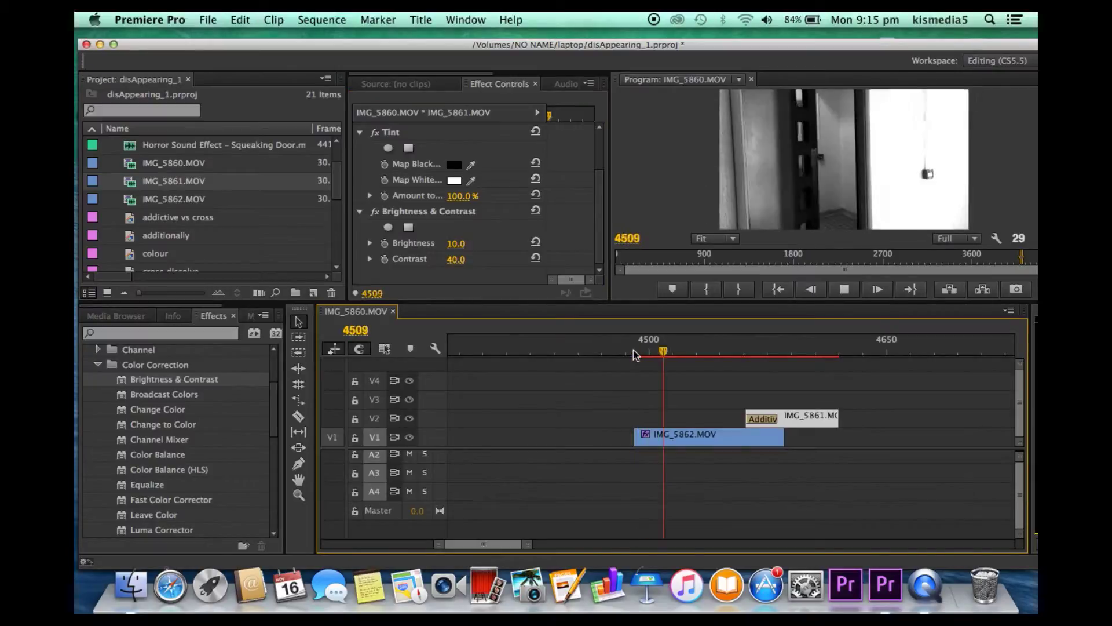
Mark a sequence range around the IMG_5862 and IMG_5861 clips near frame 4500 and render it for playback
left_click_drag(415, 545, 606, 545)
left_click(807, 351)
key("space")
left_click(321, 19)
left_click(339, 75)
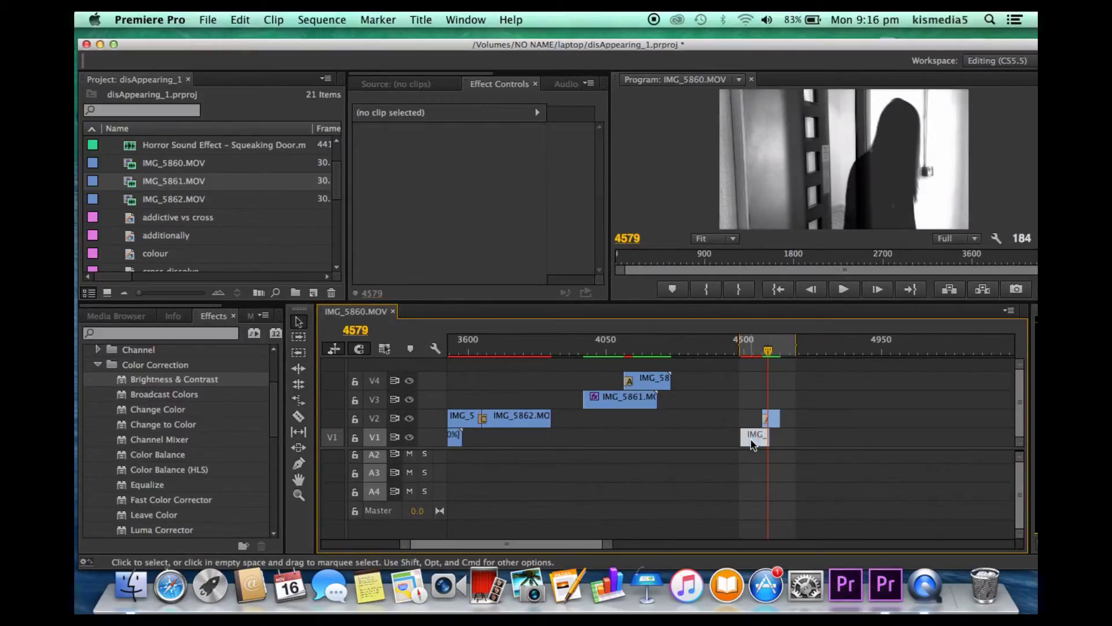
left_click(322, 20)
left_click(344, 86)
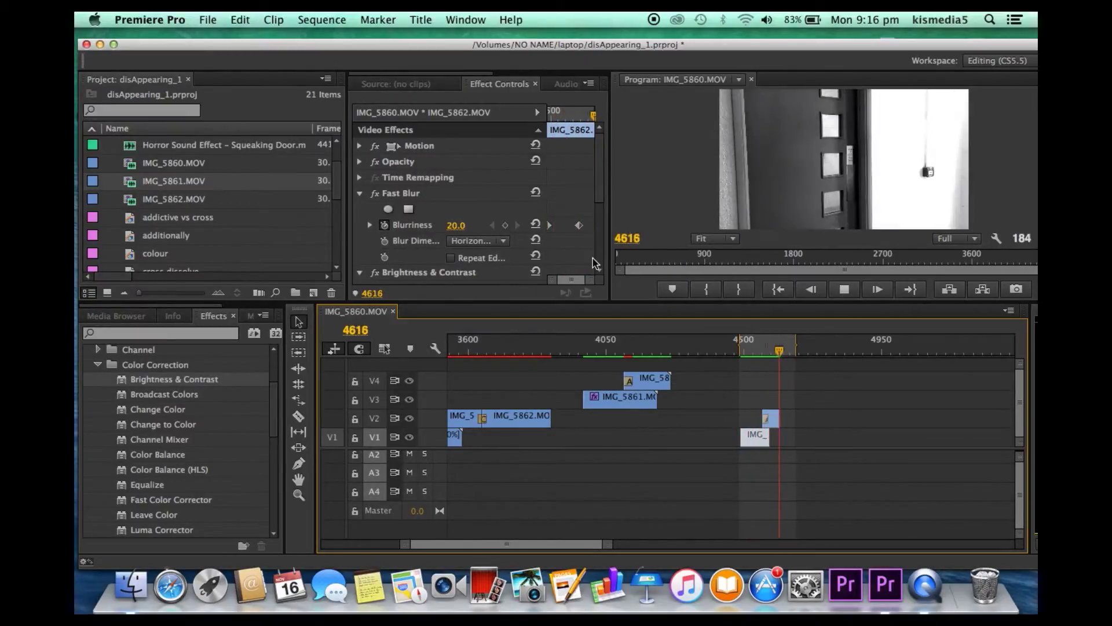
Apply Gaussian Blur to the IMG_5861 clip on V2 and set its Blurriness to 59
left_click(97, 364)
scroll(100, 371, "up", 5)
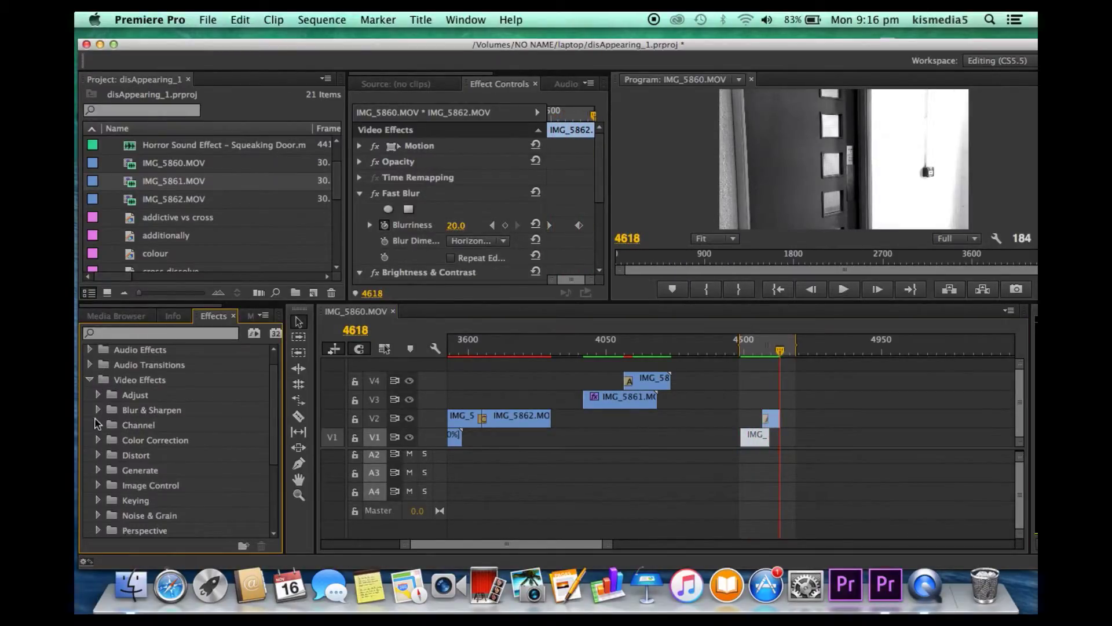
left_click(97, 409)
scroll(127, 443, "down", 1)
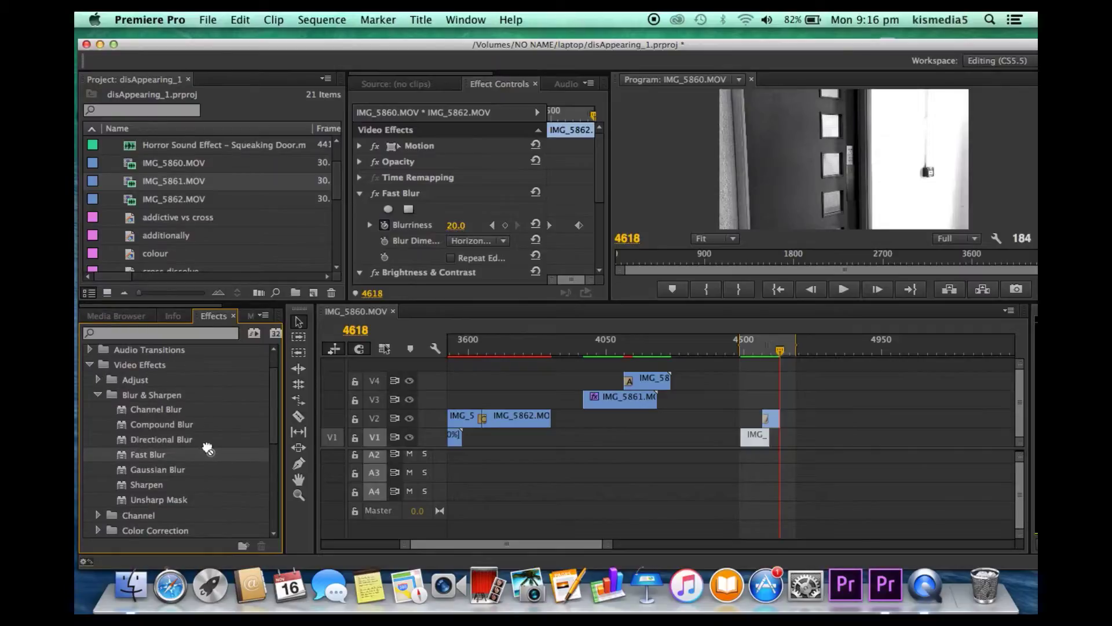
left_click_drag(778, 411, 776, 415)
key("Up")
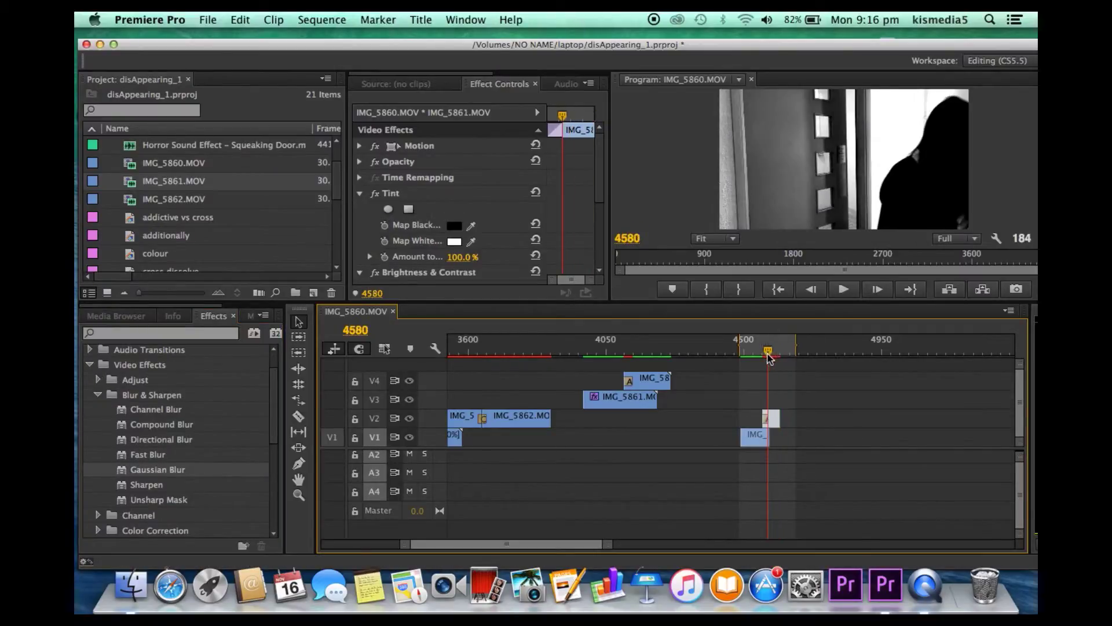
left_click(485, 243)
left_click(457, 229)
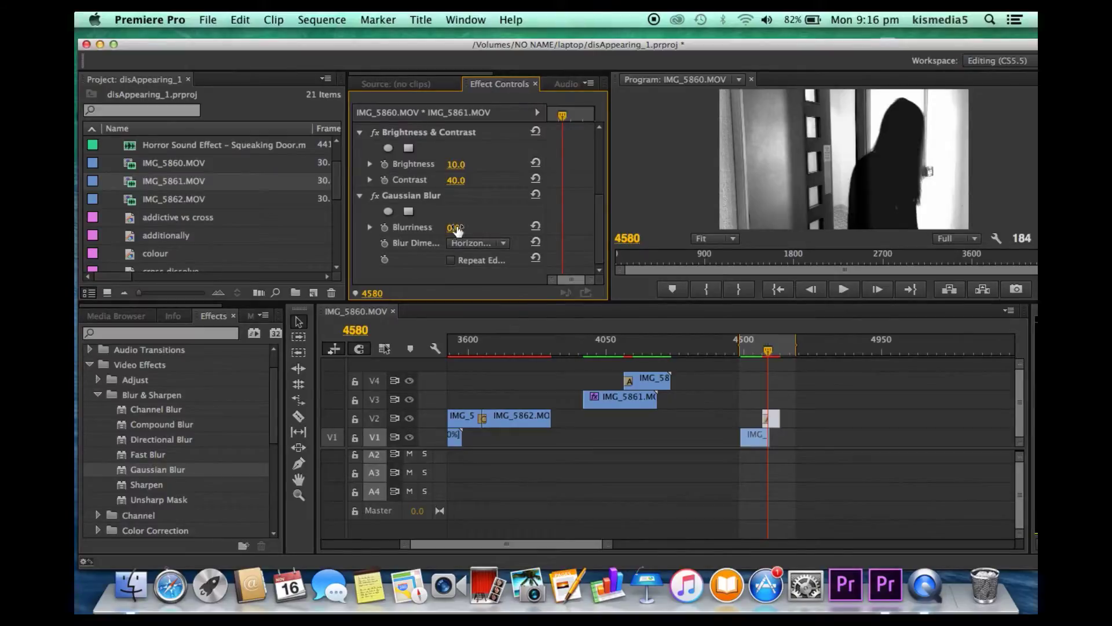
left_click_drag(456, 228, 478, 227)
Play the sequence back from the start of the IMG_5862 clip to review the blurred dissolve
left_click(717, 359)
key("space")
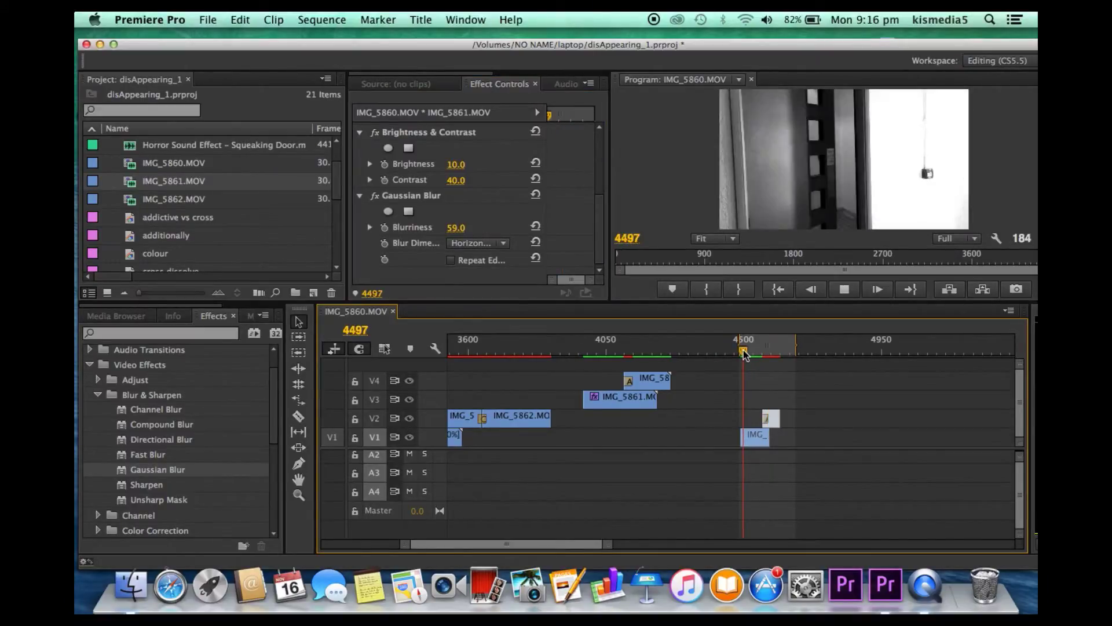
key("space")
key("space")
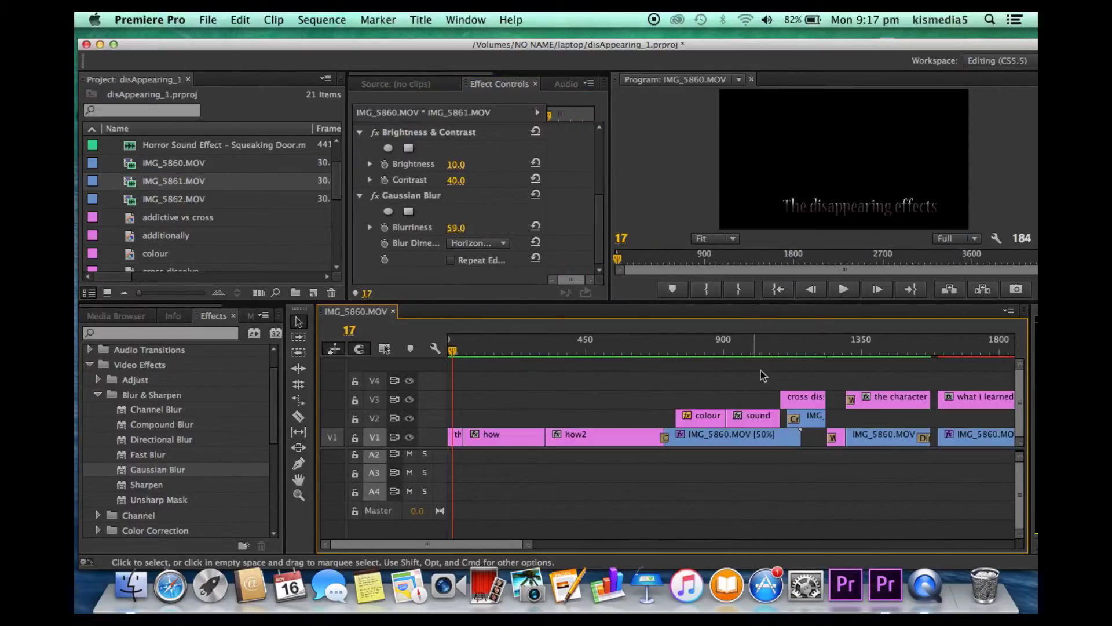
Render the marked range again with the Gaussian Blur included and play it back
left_click_drag(517, 545, 598, 545)
left_click(327, 20)
left_click(342, 55)
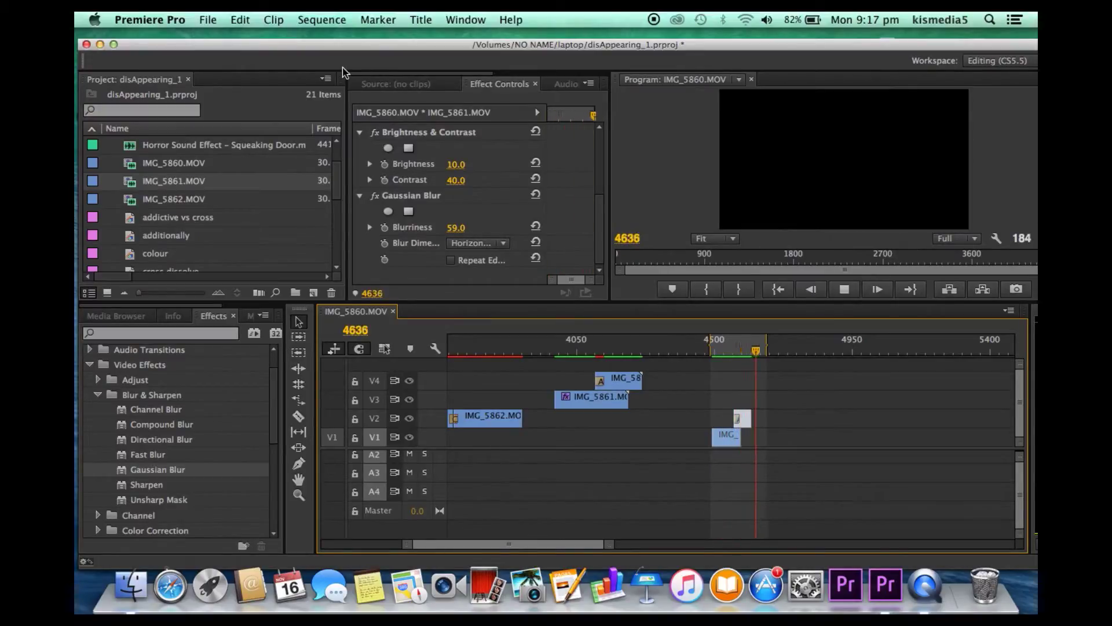
key("Home")
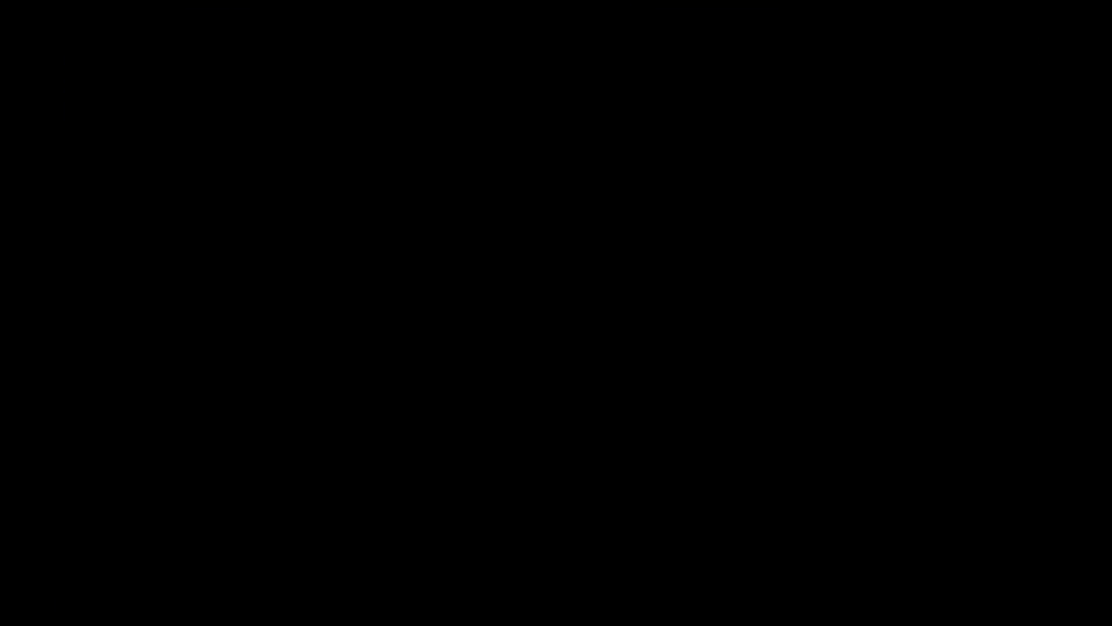